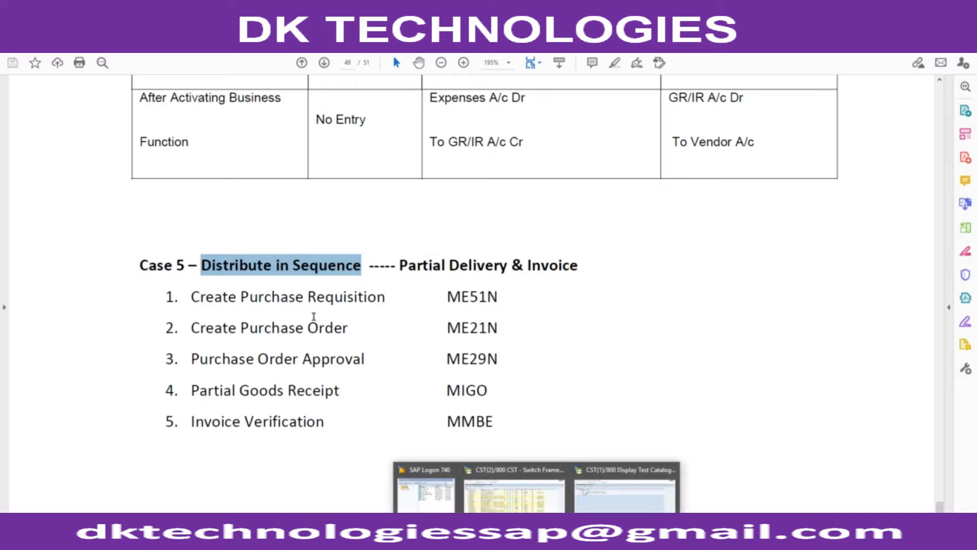
# Switch to the SAP session and open the transaction for creating a purchase requisition, ME51N
pyautogui.moveTo(536, 529)
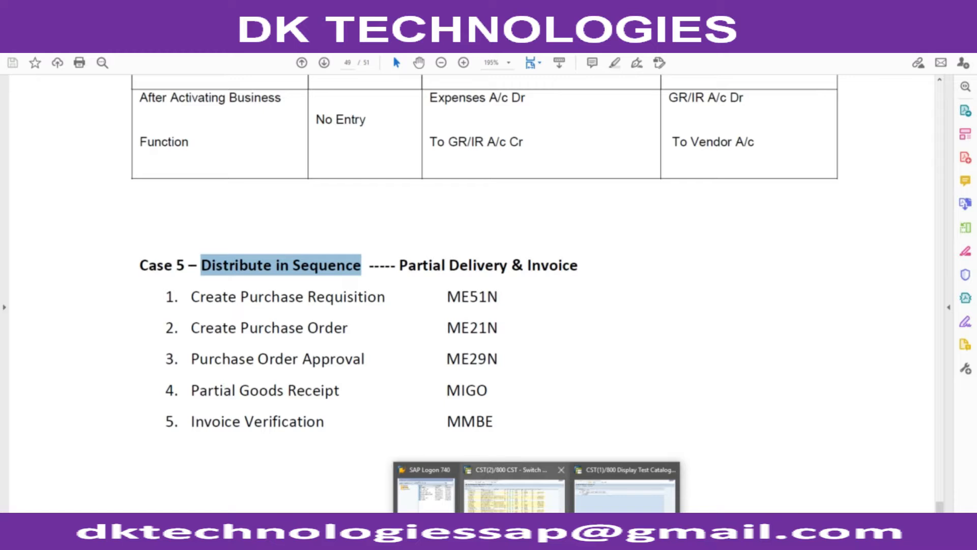
pyautogui.click(598, 503)
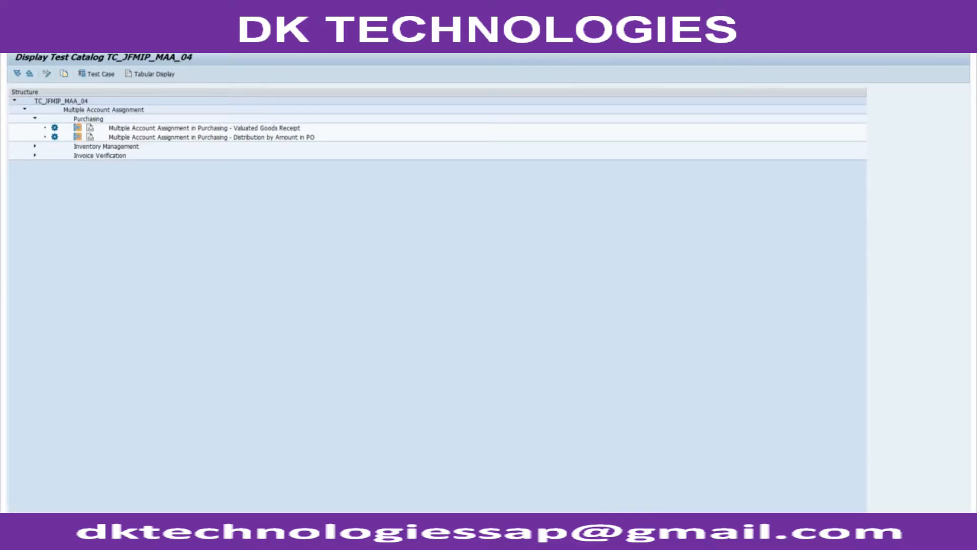
pyautogui.press('Return')
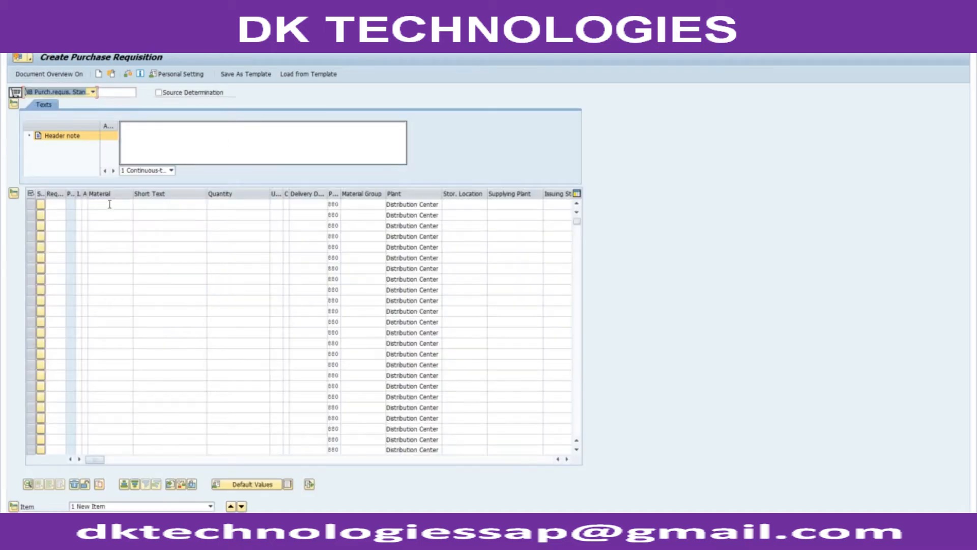
# Enter a first requisition item with material 32, item category K and quantity 100
pyautogui.click(109, 205)
pyautogui.write('32')
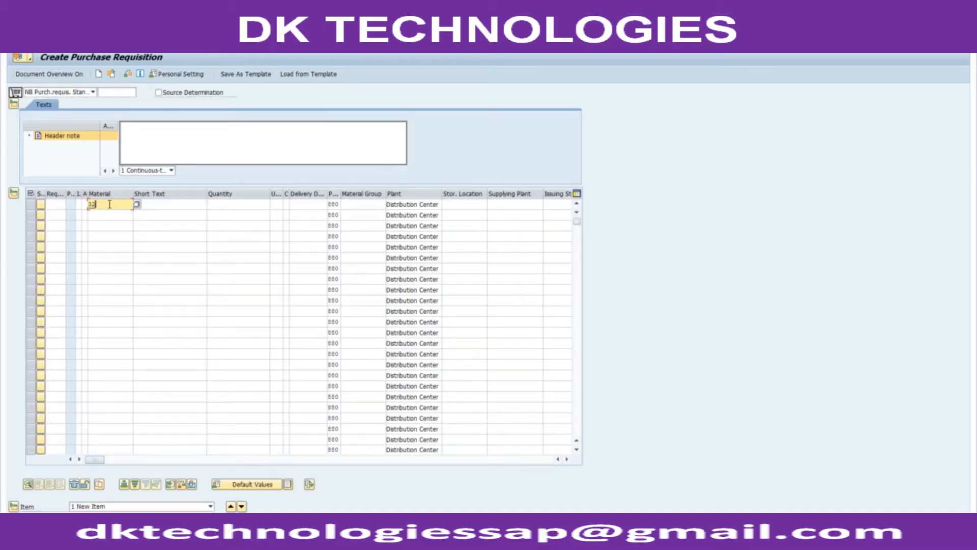
pyautogui.click(78, 206)
pyautogui.write('k')
pyautogui.press('Tab')
pyautogui.press('Tab')
pyautogui.press('Tab')
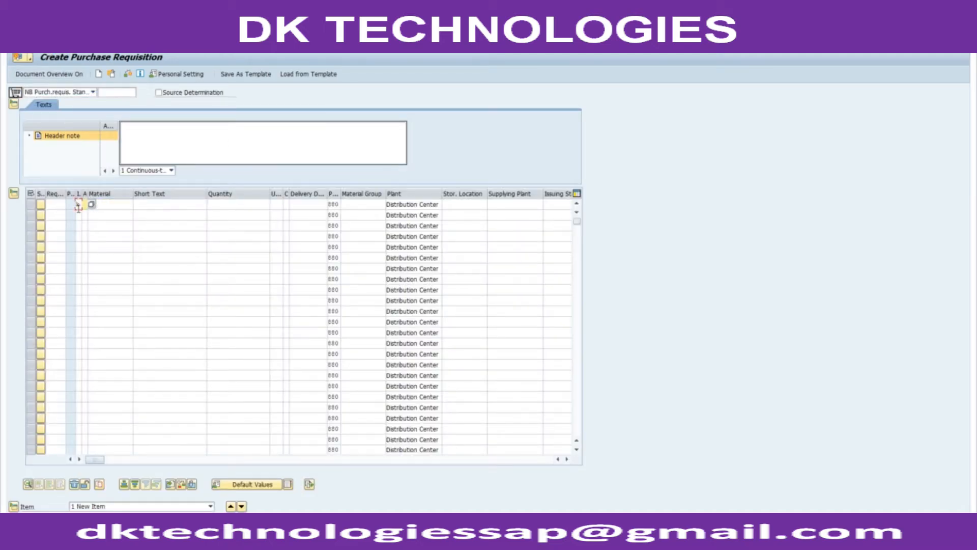
pyautogui.write('100')
pyautogui.press('Return')
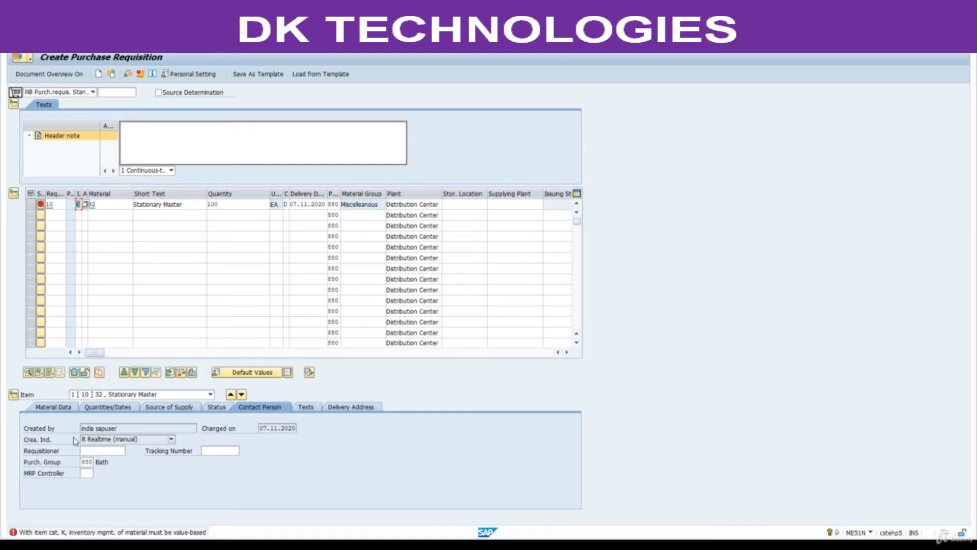
# Clear the first item's item category and widen the account assignment category column
pyautogui.click(106, 204)
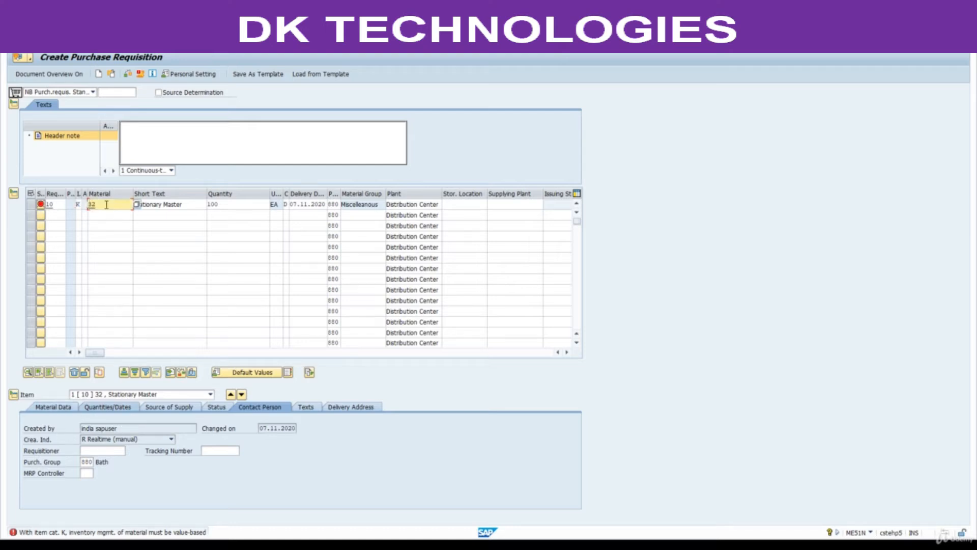
pyautogui.click(80, 204)
pyautogui.press('Tab')
pyautogui.moveTo(88, 192); pyautogui.dragTo(151, 192)
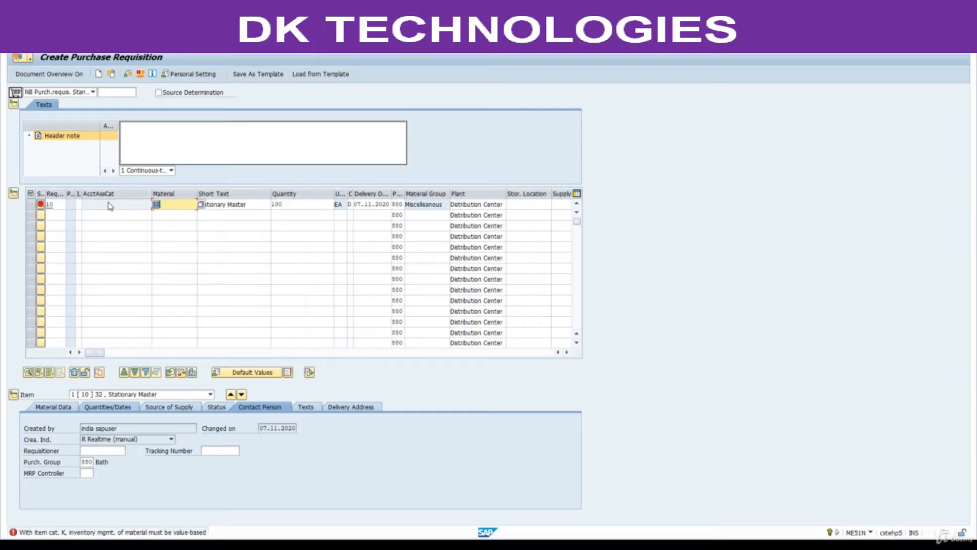
pyautogui.click(153, 235)
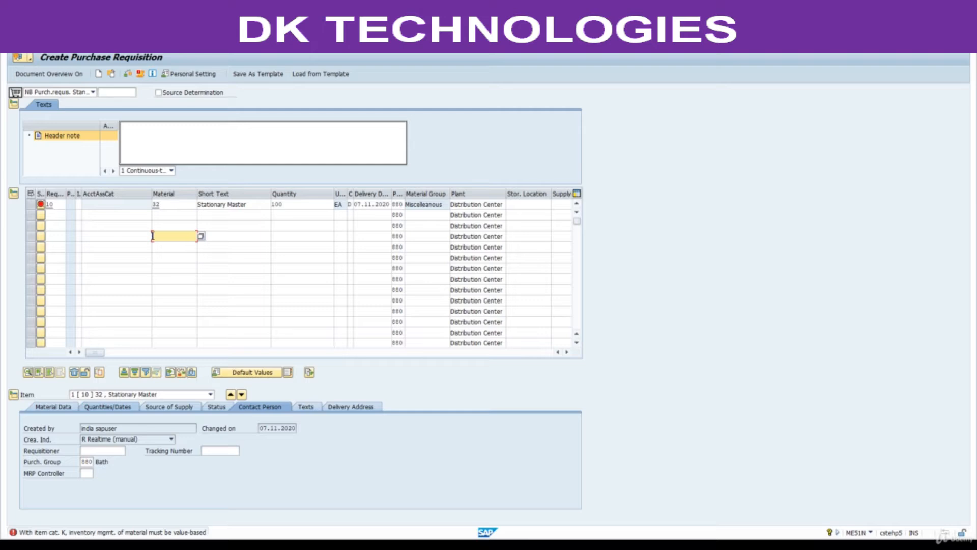
pyautogui.press('Return')
# Set the account assignment category of the material 32 item to K
pyautogui.click(110, 206)
pyautogui.write('K')
pyautogui.press('Return')
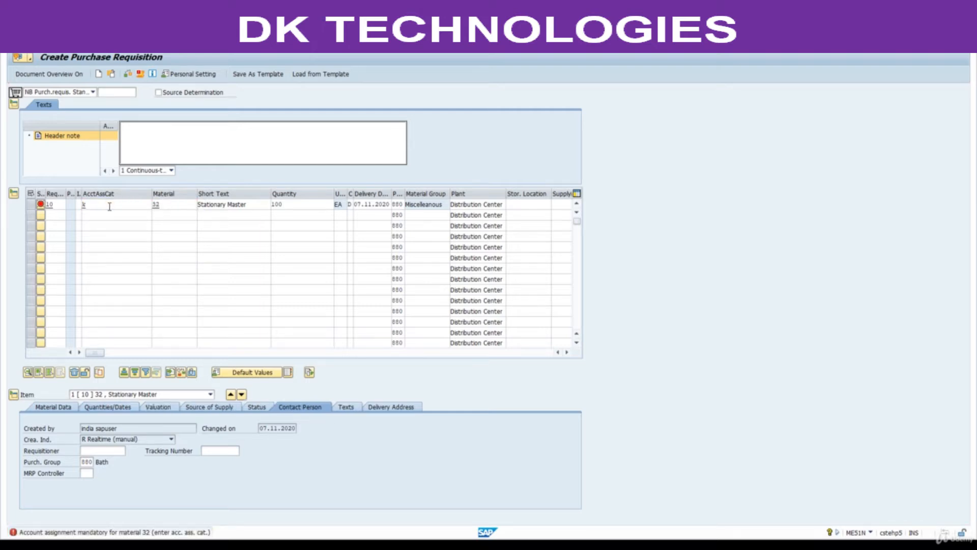
# Change the item's account assignment to the multi-line table and set its distribution to Distribution by percentage
pyautogui.moveTo(105, 361); pyautogui.dragTo(68, 367)
pyautogui.write('4')
pyautogui.click(105, 374)
pyautogui.click(31, 340)
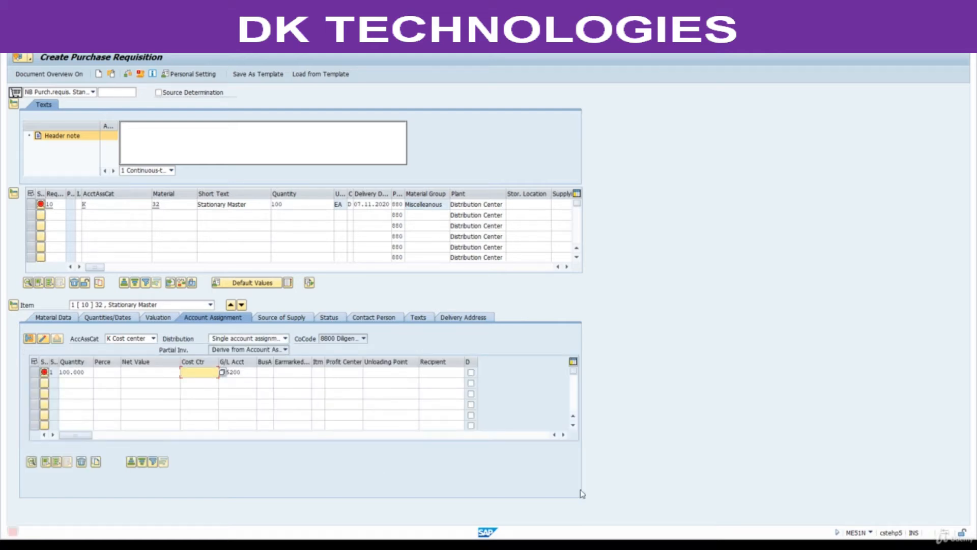
pyautogui.click(285, 338)
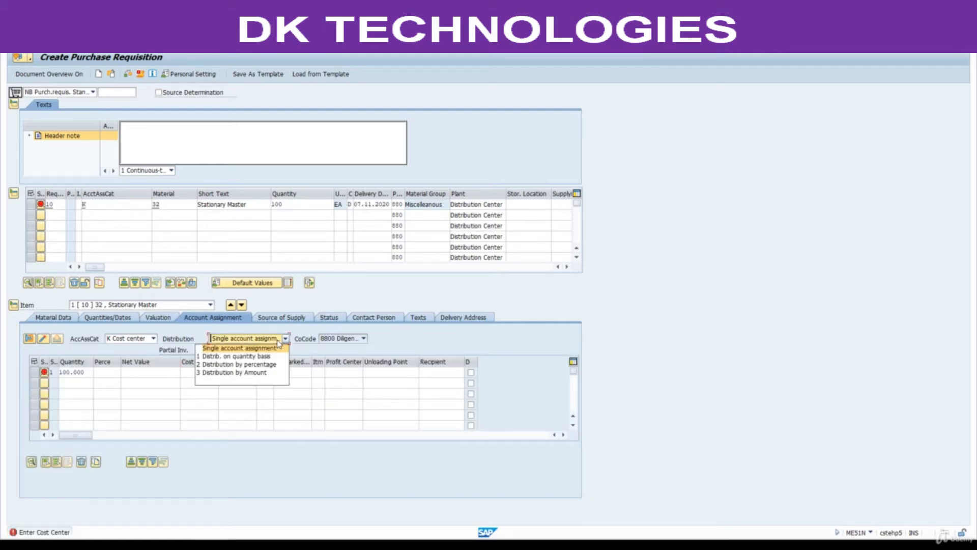
pyautogui.click(259, 365)
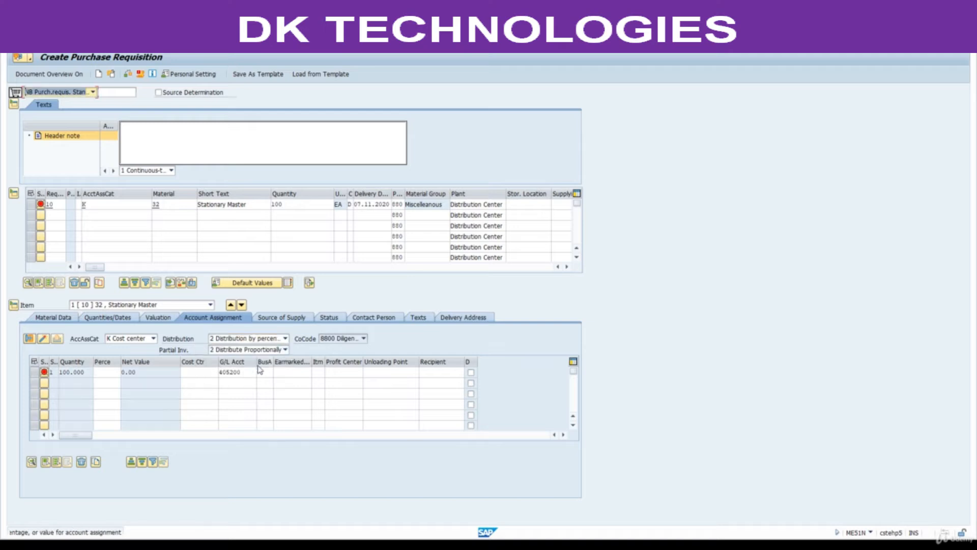
# Copy the in-Sequence percentages 50, 25 and 25 from the Consumables worksheet in Excel into the SAP account assignment lines
pyautogui.hotkey('alt', 'Tab')
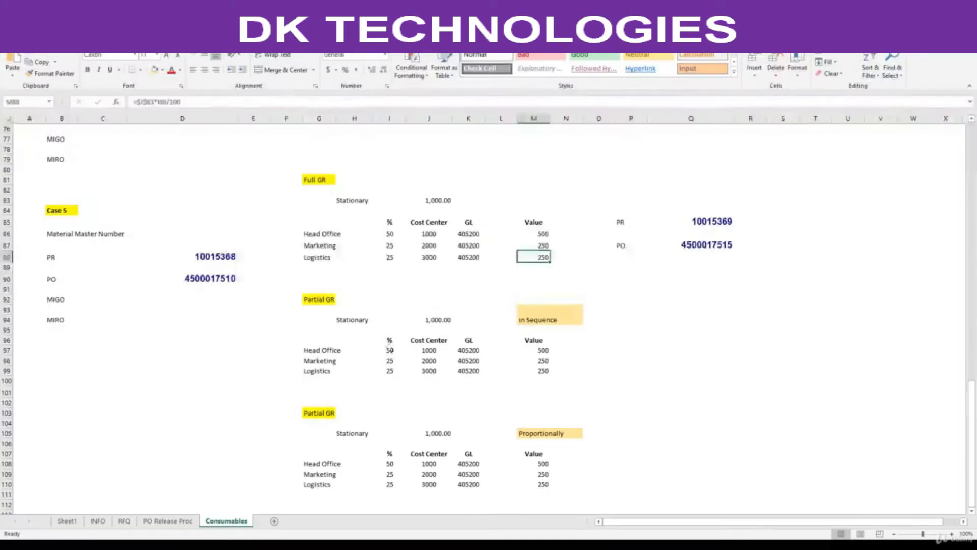
pyautogui.moveTo(389, 351); pyautogui.dragTo(387, 366)
pyautogui.hotkey('ctrl', 'c')
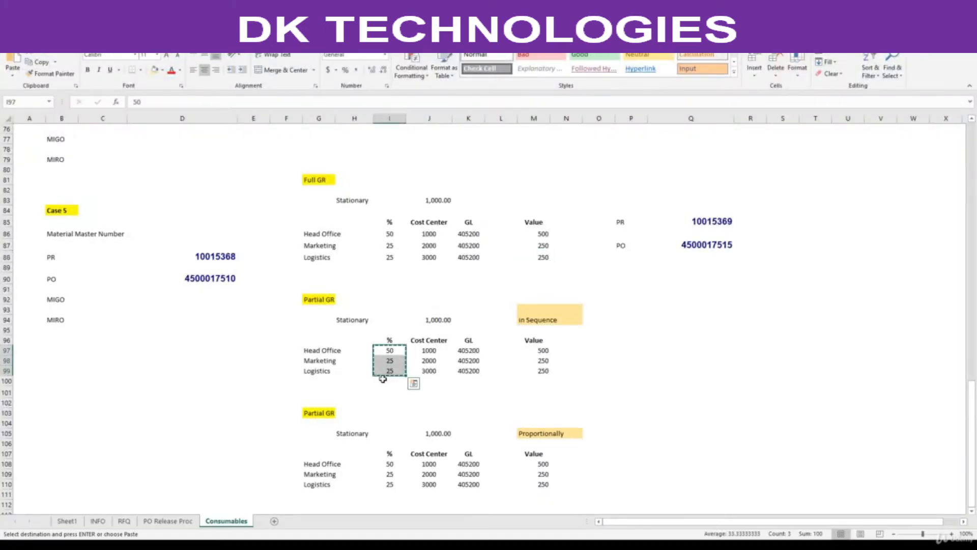
pyautogui.hotkey('alt', 'Tab')
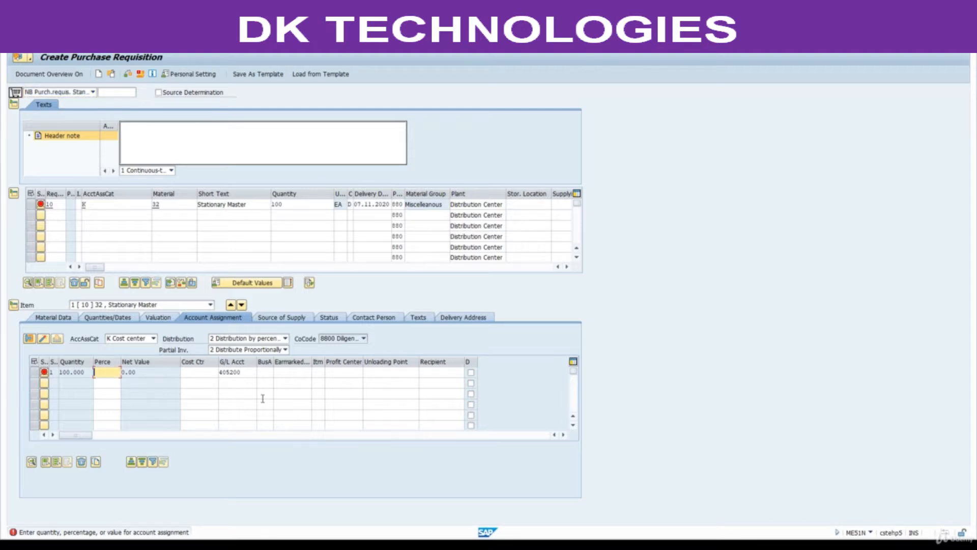
# Copy the in-Sequence cost centers 1000, 2000 and 3000 from the Excel worksheet into the SAP account assignment lines
pyautogui.hotkey('alt', 'Tab')
pyautogui.moveTo(427, 353); pyautogui.dragTo(428, 372)
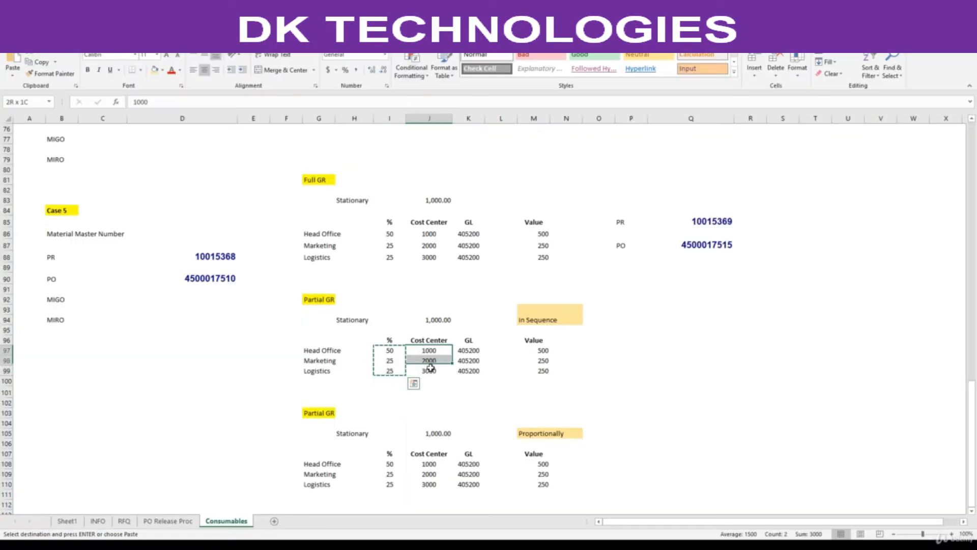
pyautogui.hotkey('ctrl', 'c')
pyautogui.hotkey('alt', 'Tab')
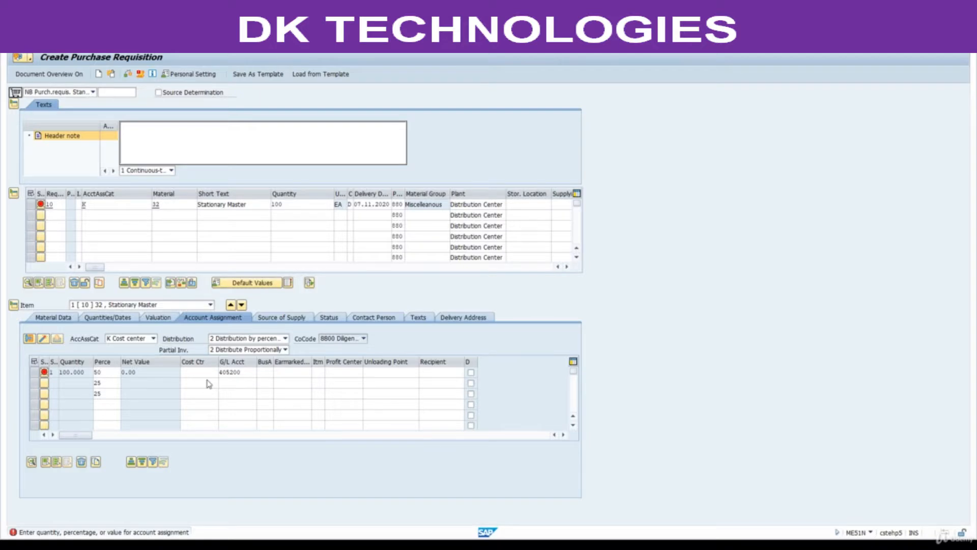
pyautogui.click(194, 372)
pyautogui.hotkey('ctrl', 'v')
# Replace the G/L account in the account assignment lines with the three 405200 entries copied from the Excel worksheet
pyautogui.hotkey('alt', 'Tab')
pyautogui.moveTo(469, 352); pyautogui.dragTo(470, 372)
pyautogui.hotkey('ctrl', 'c')
pyautogui.hotkey('alt', 'Tab')
pyautogui.click(249, 373)
pyautogui.press('BackSpace')
pyautogui.press('BackSpace')
pyautogui.press('BackSpace')
pyautogui.press('BackSpace')
pyautogui.press('BackSpace')
pyautogui.press('BackSpace')
pyautogui.hotkey('ctrl', 'v')
pyautogui.press('Return')
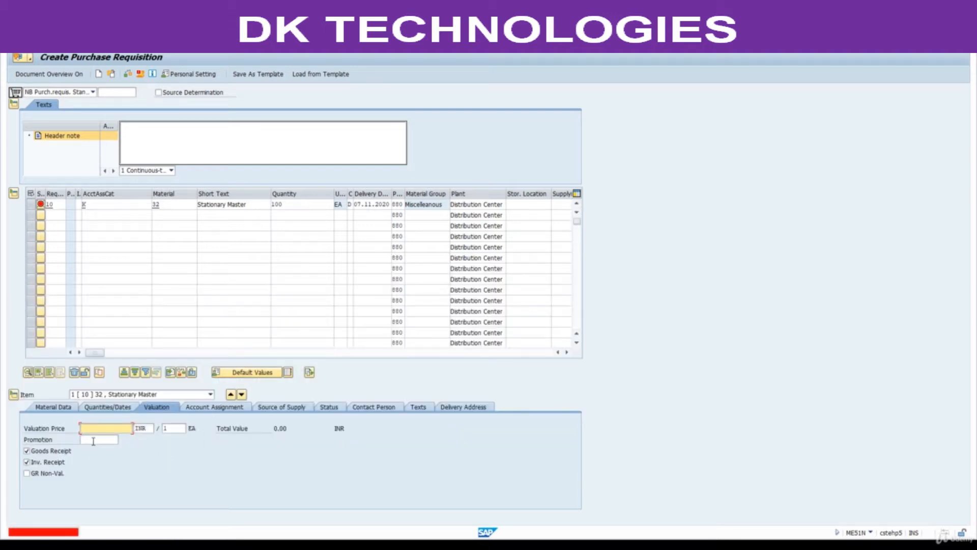
# Set the item's valuation price to 10 INR and its partial invoice option to Distribute in Sequence
pyautogui.write('10')
pyautogui.press('Return')
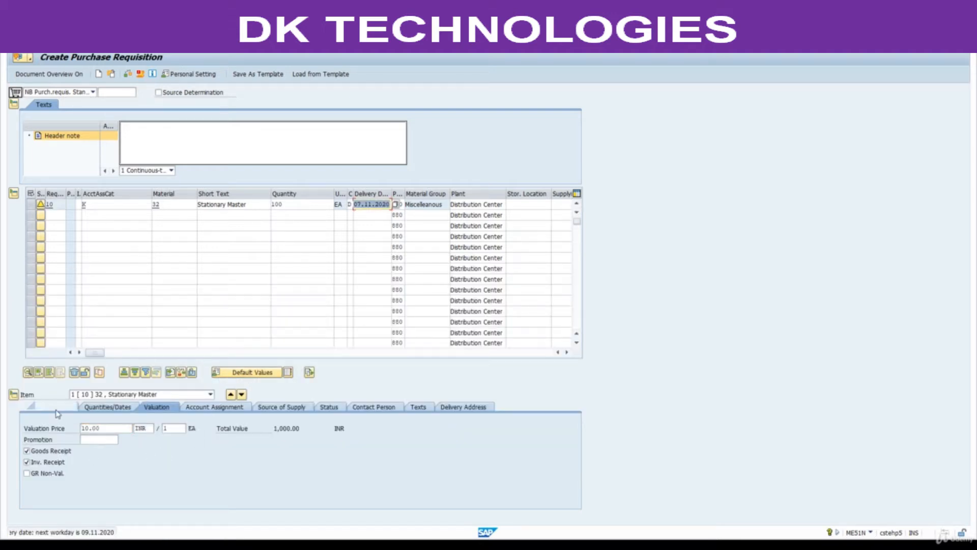
pyautogui.click(230, 408)
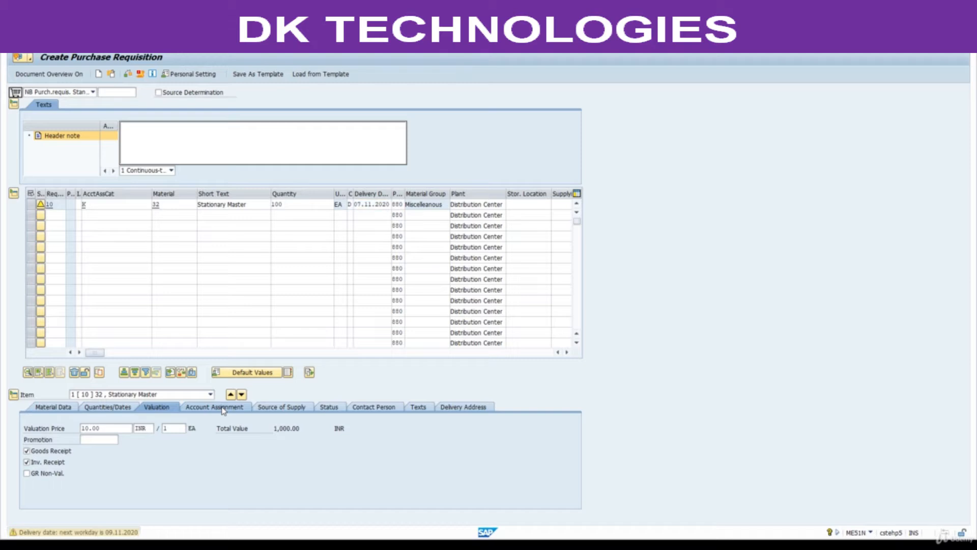
pyautogui.click(286, 350)
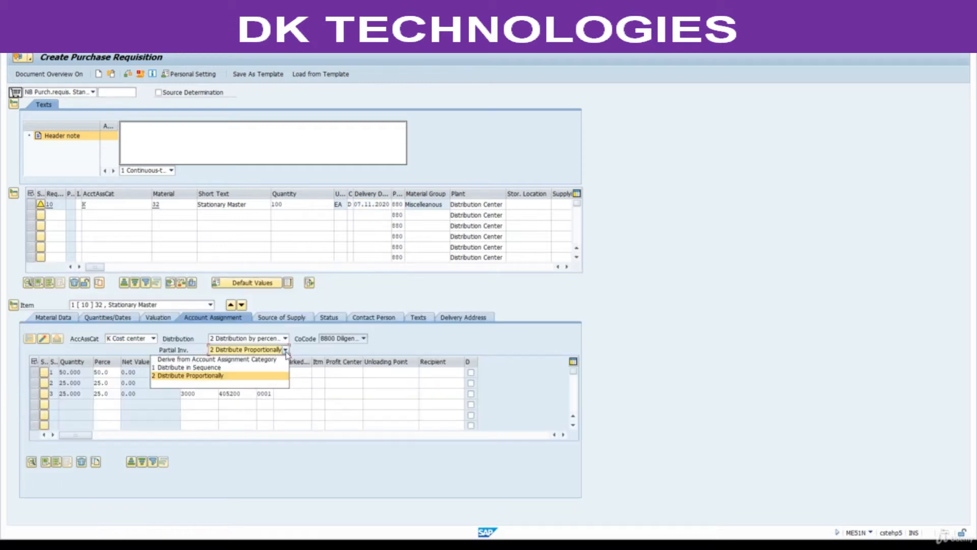
pyautogui.click(194, 367)
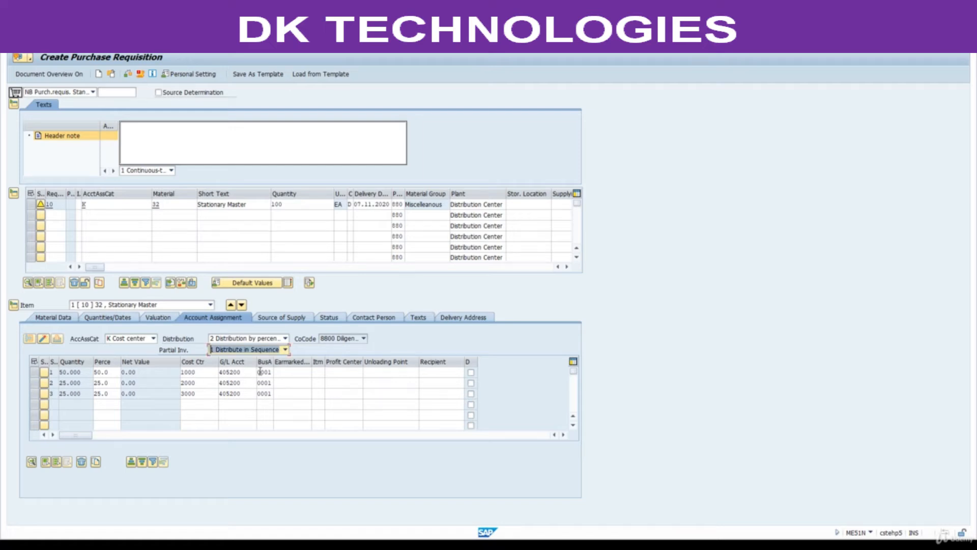
# Compare the item quantity with the cost center lines and widen the account assignment sequence number column
pyautogui.doubleClick(304, 204)
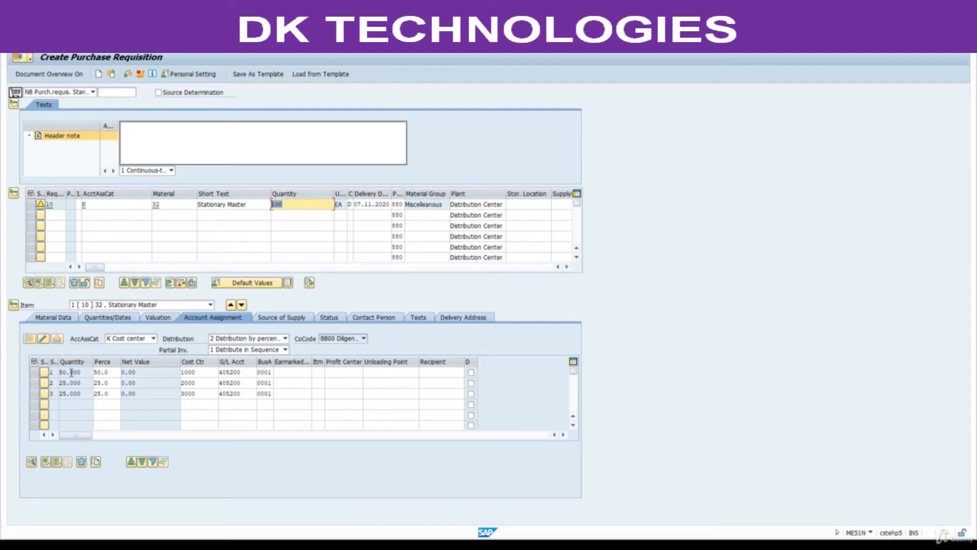
pyautogui.moveTo(204, 375); pyautogui.dragTo(160, 400)
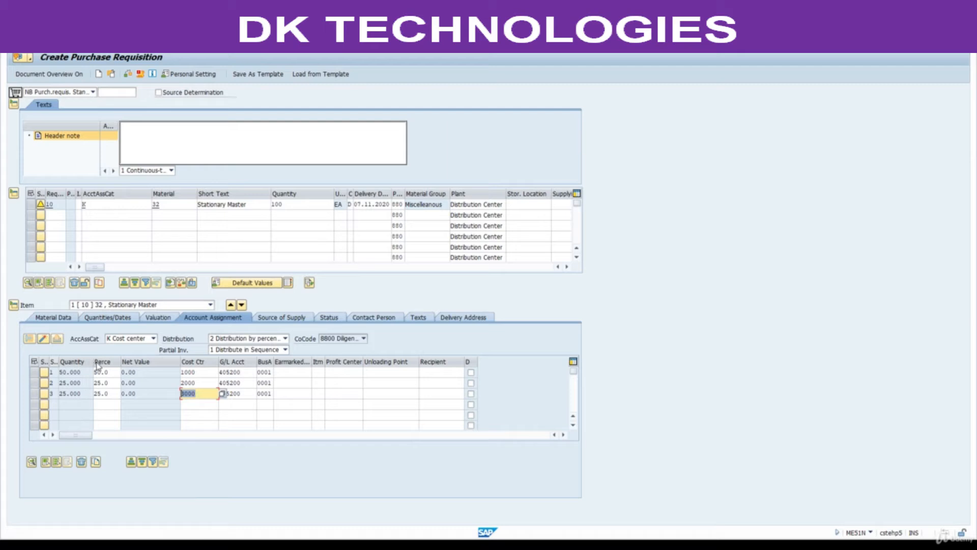
pyautogui.doubleClick(57, 361)
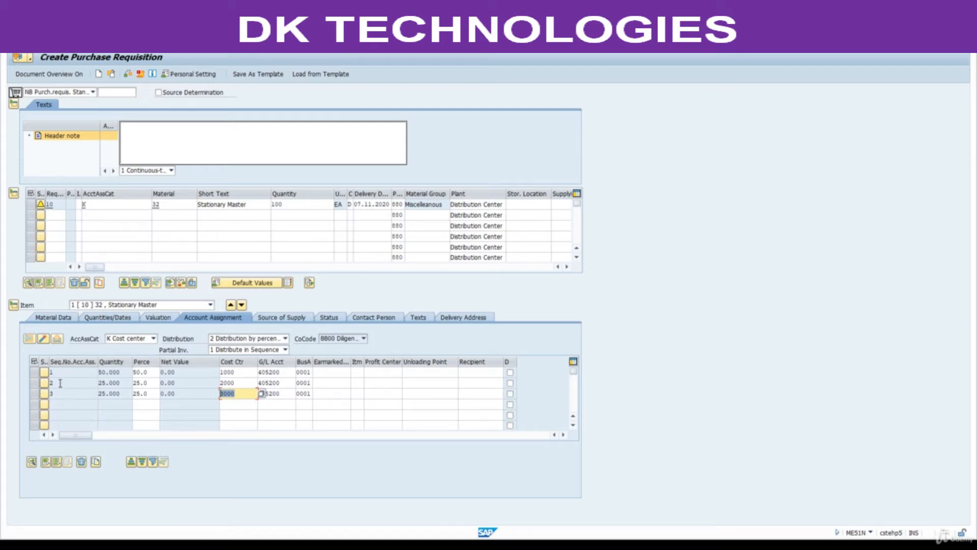
# Examine how the item's quantity is allocated in sequence across the account assignment lines and their percentages
pyautogui.click(144, 372)
pyautogui.click(298, 206)
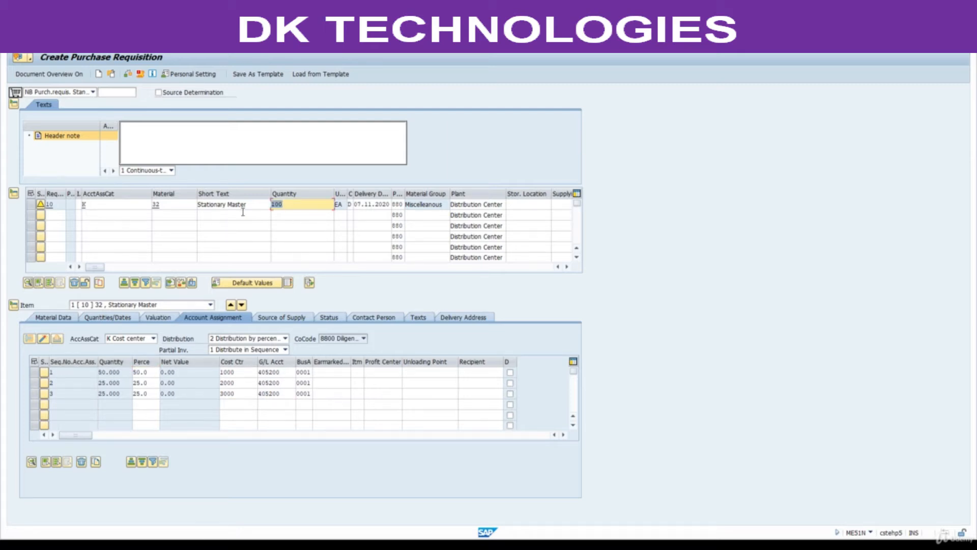
pyautogui.click(149, 372)
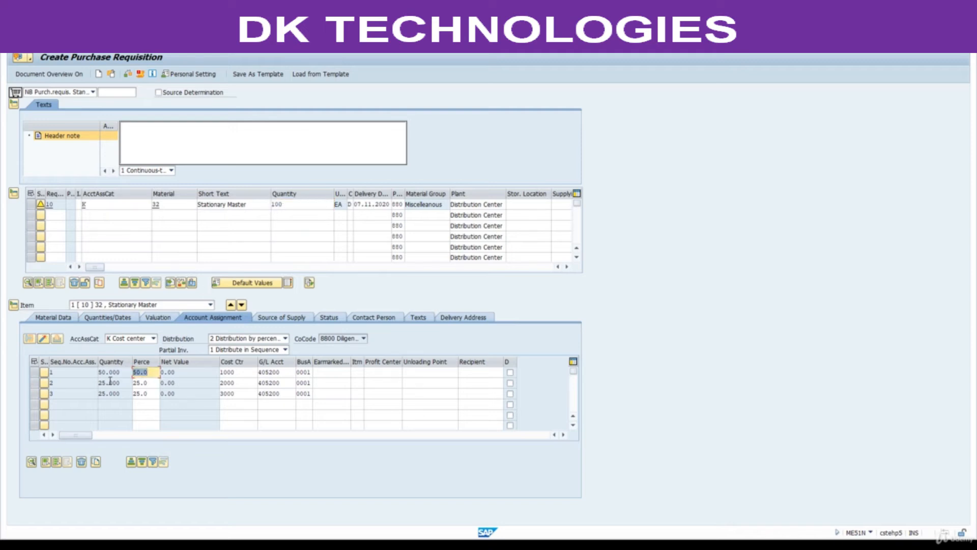
pyautogui.click(36, 375)
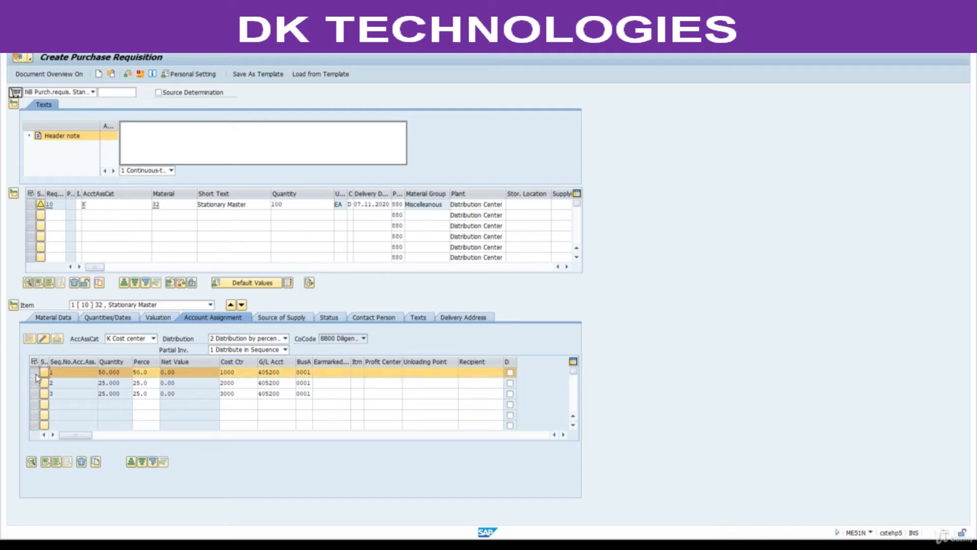
pyautogui.click(37, 375)
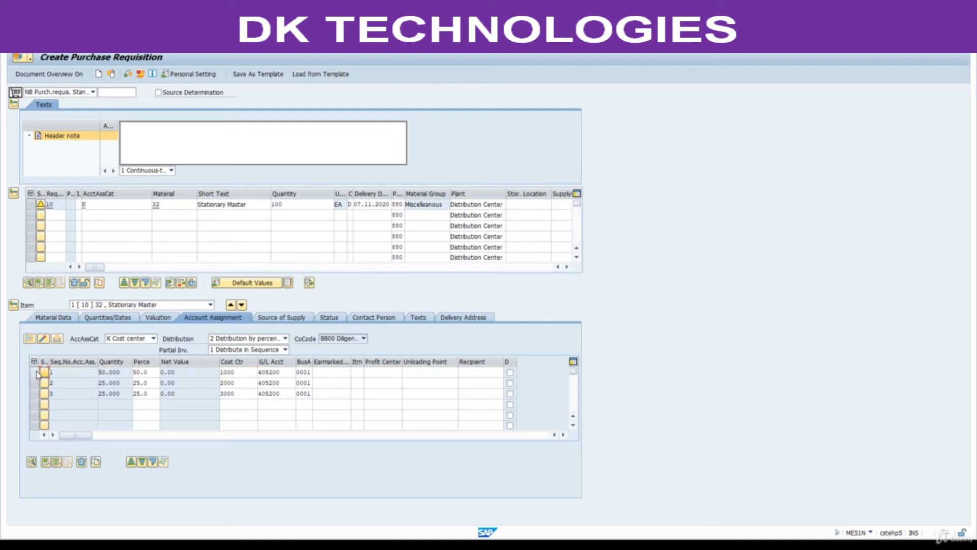
pyautogui.doubleClick(297, 205)
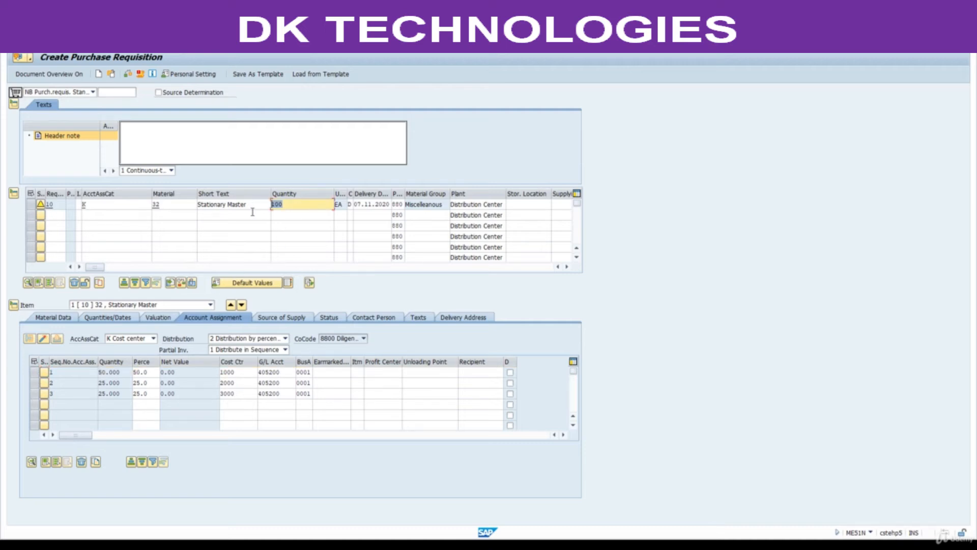
pyautogui.click(35, 373)
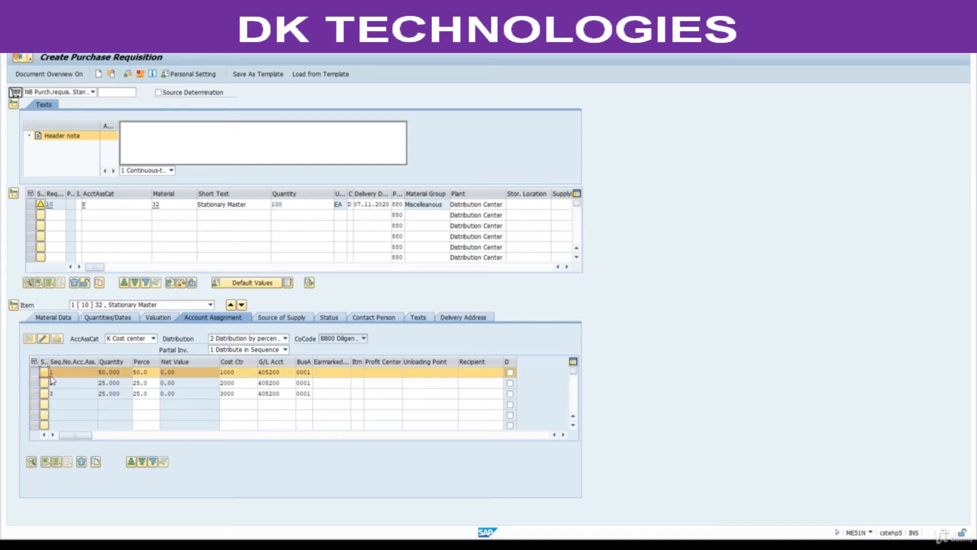
pyautogui.doubleClick(140, 372)
pyautogui.keyDown('ctrl'); pyautogui.click(36, 382); pyautogui.keyUp('ctrl')
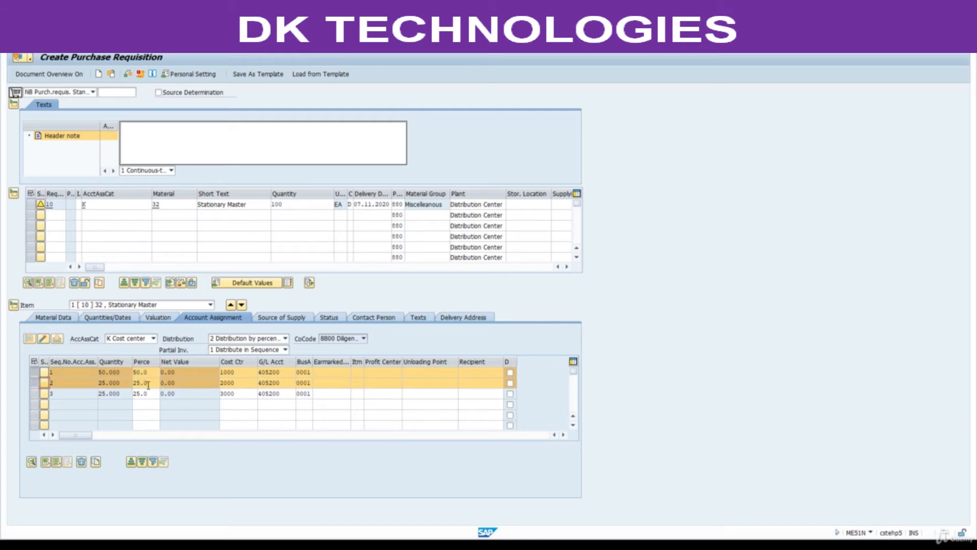
pyautogui.click(35, 383)
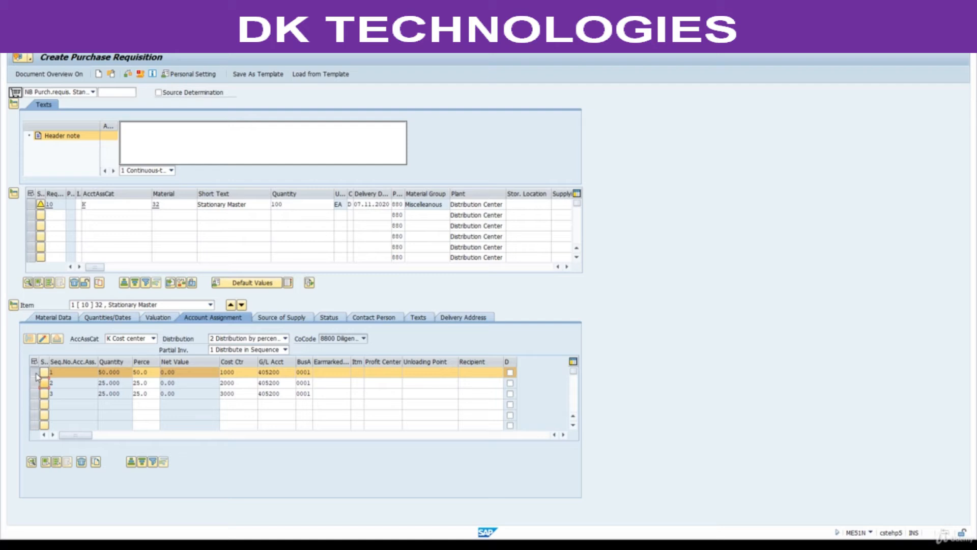
pyautogui.click(35, 372)
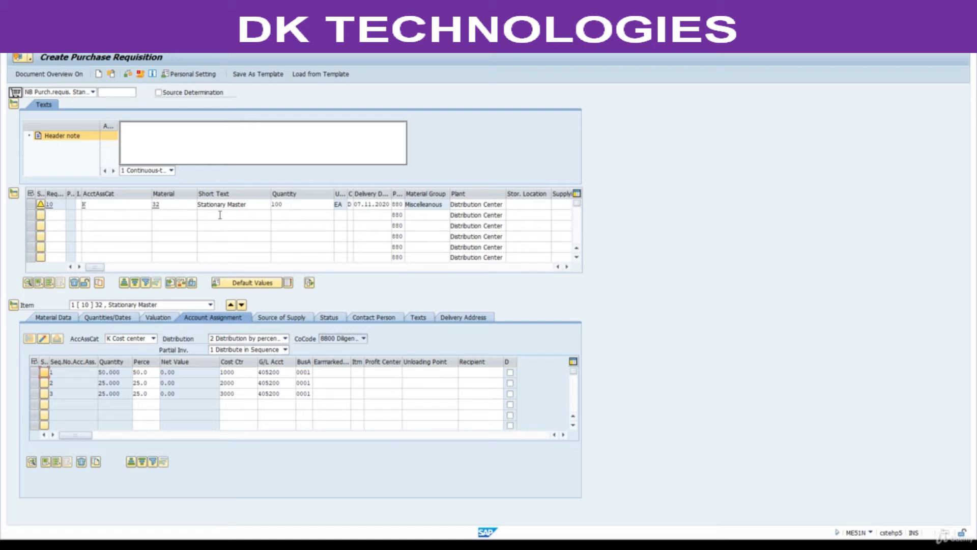
# Check and save the purchase requisition, and copy its number from the confirmation message
pyautogui.click(128, 74)
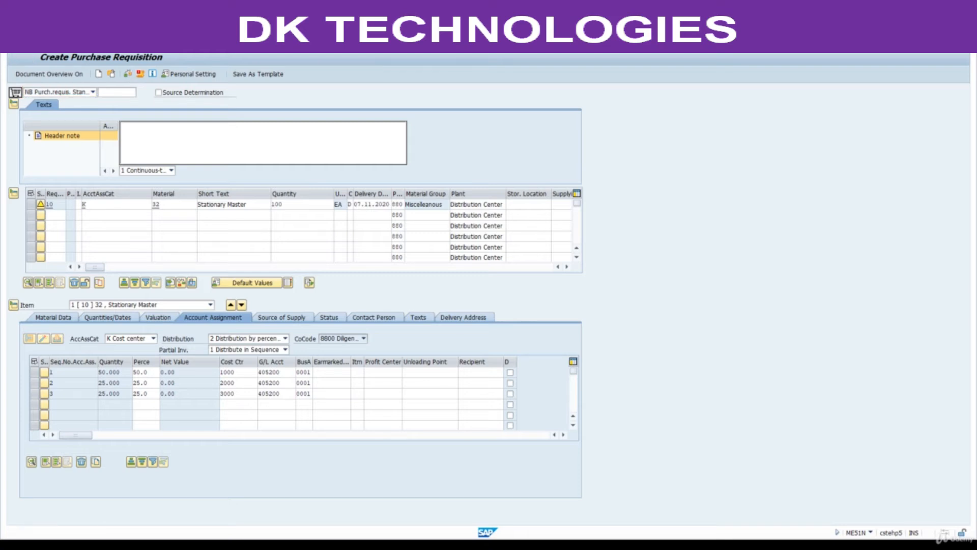
pyautogui.hotkey('ctrl', 's')
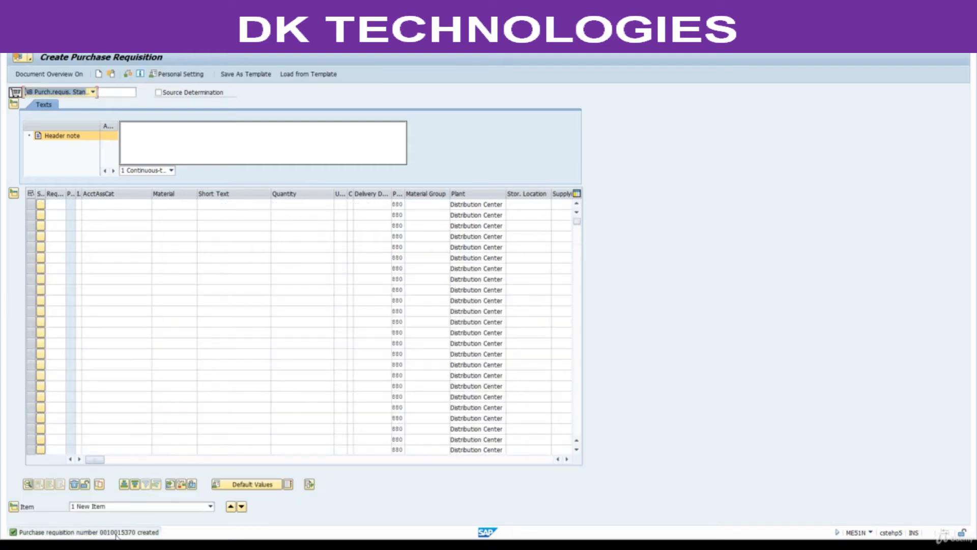
pyautogui.click(116, 533)
pyautogui.doubleClick(176, 144)
pyautogui.hotkey('ctrl', 'c')
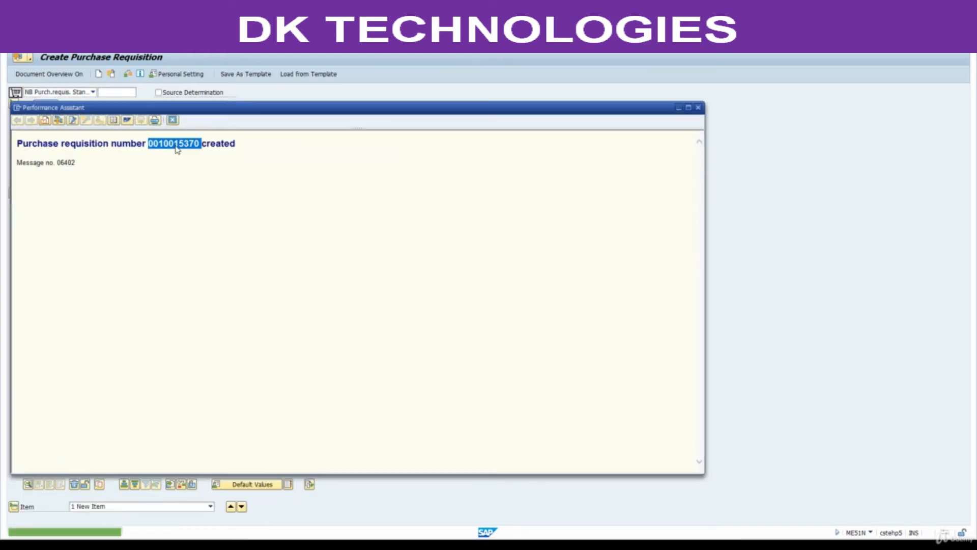
pyautogui.click(173, 120)
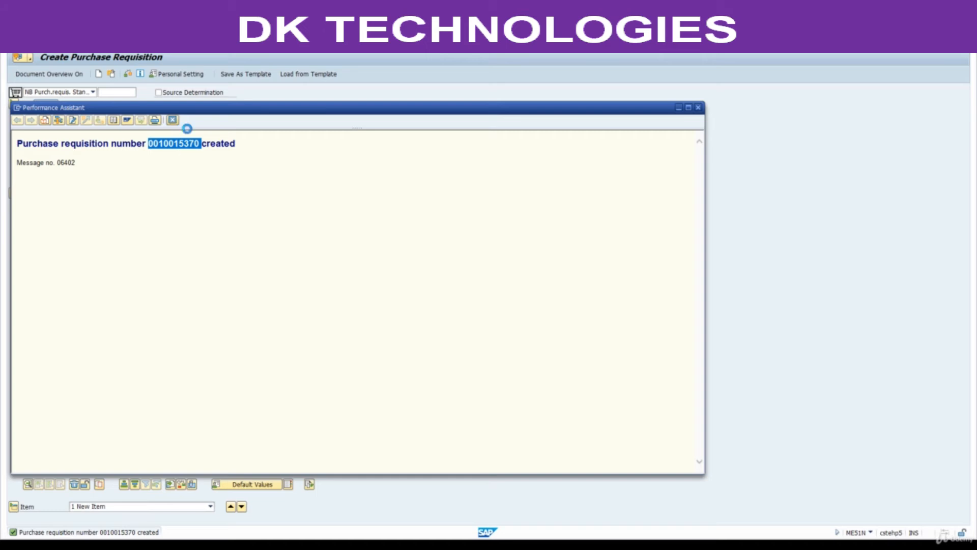
# Paste the requisition number into cell Q96 of the Excel Consumables sheet and copy the PR and PO labels beside it, starting at P96
pyautogui.hotkey('alt', 'Tab')
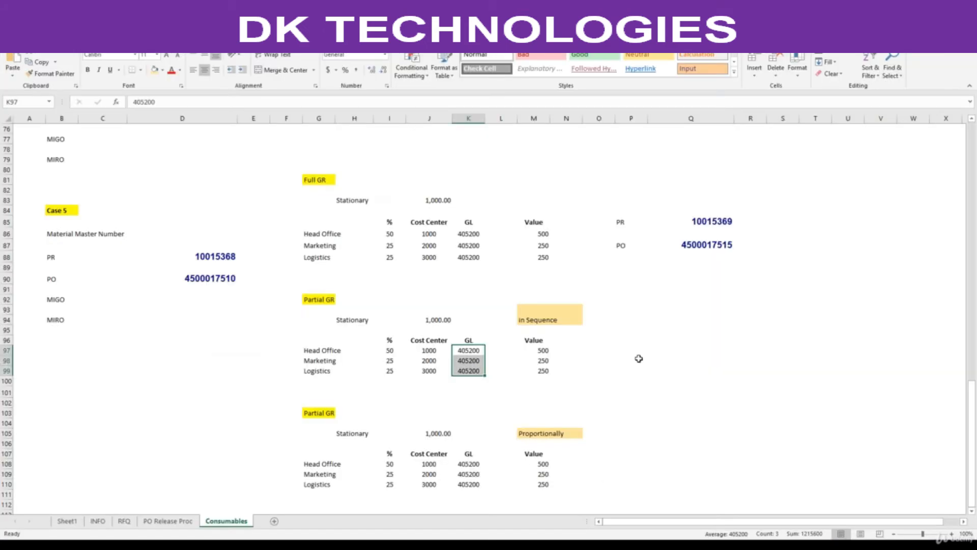
pyautogui.click(679, 341)
pyautogui.hotkey('ctrl', 'v')
pyautogui.moveTo(619, 220); pyautogui.dragTo(622, 243)
pyautogui.hotkey('ctrl', 'c')
pyautogui.click(638, 342)
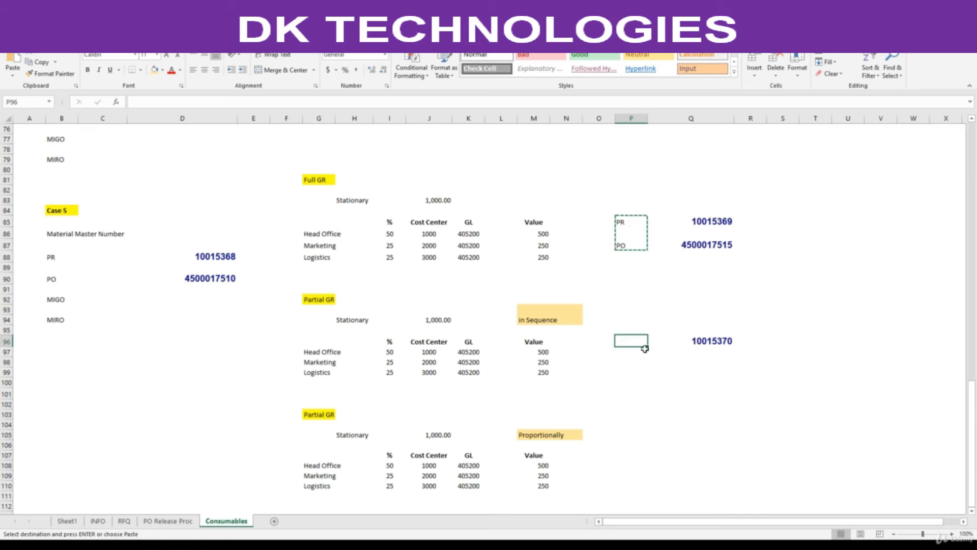
pyautogui.hotkey('ctrl', 'v')
pyautogui.click(711, 341)
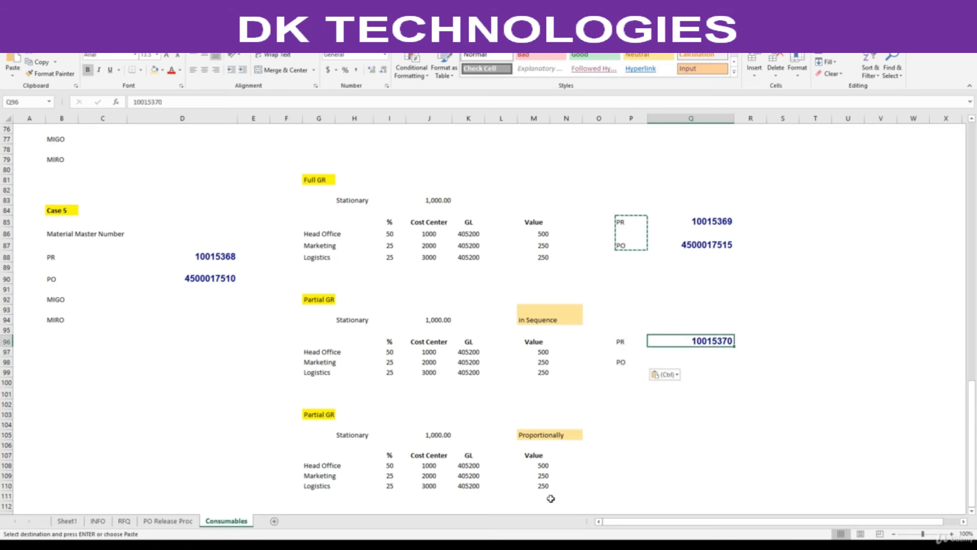
pyautogui.hotkey('ctrl', 'c')
pyautogui.press('Escape')
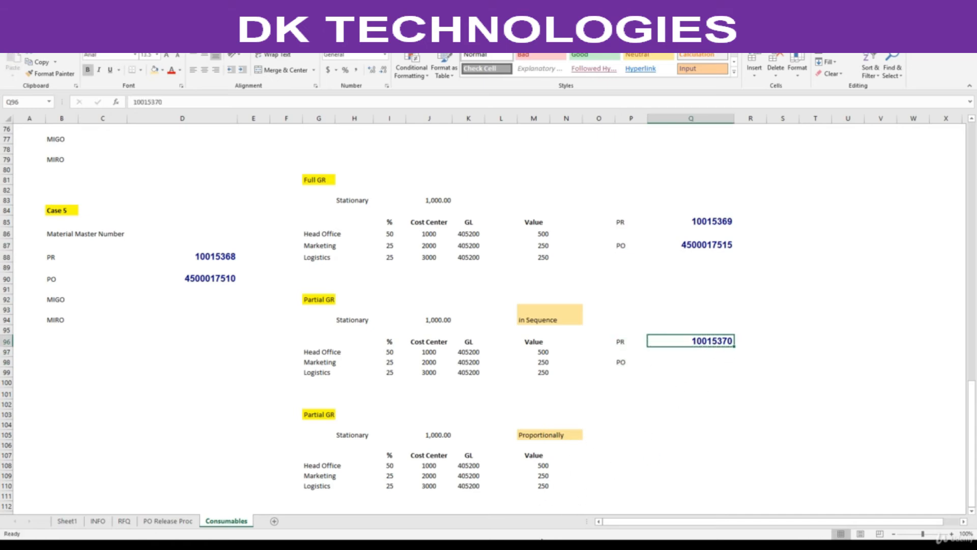
# Open ME21N in SAP and adopt the newly saved purchase requisition into the purchase order through the document overview
pyautogui.click(627, 509)
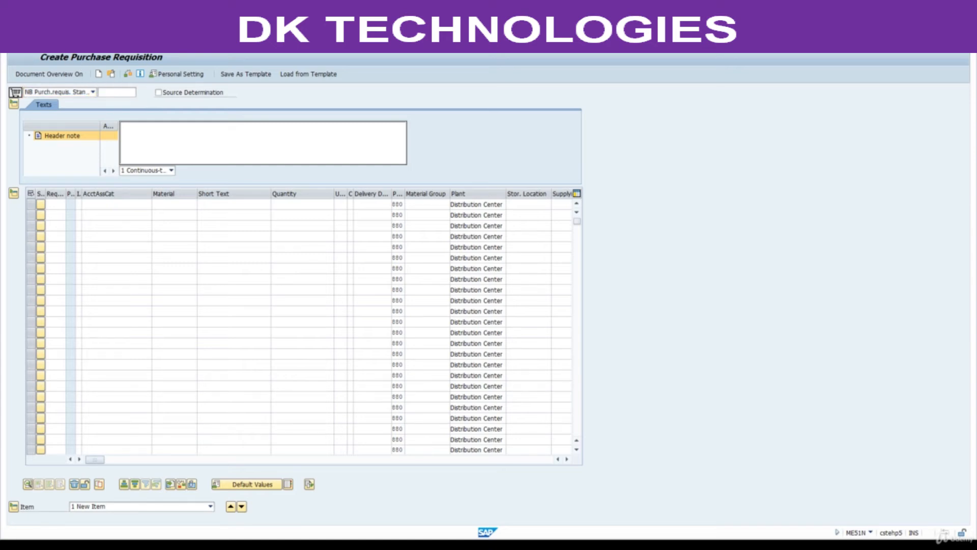
pyautogui.press('Return')
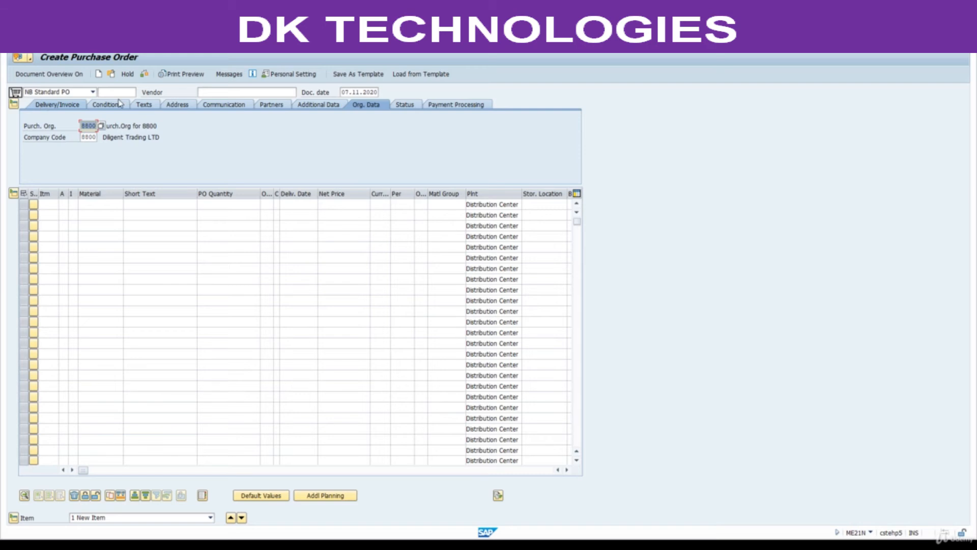
pyautogui.click(42, 75)
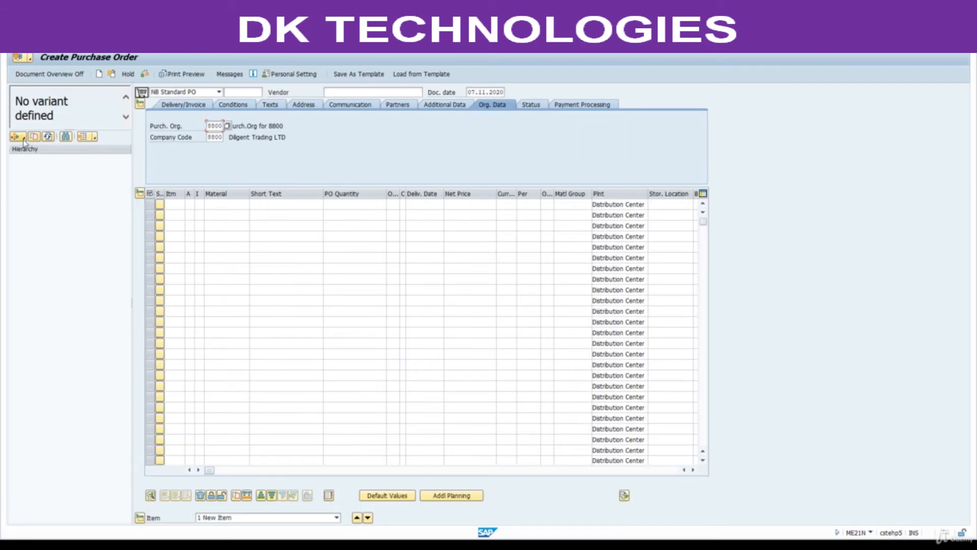
pyautogui.click(16, 137)
pyautogui.click(47, 278)
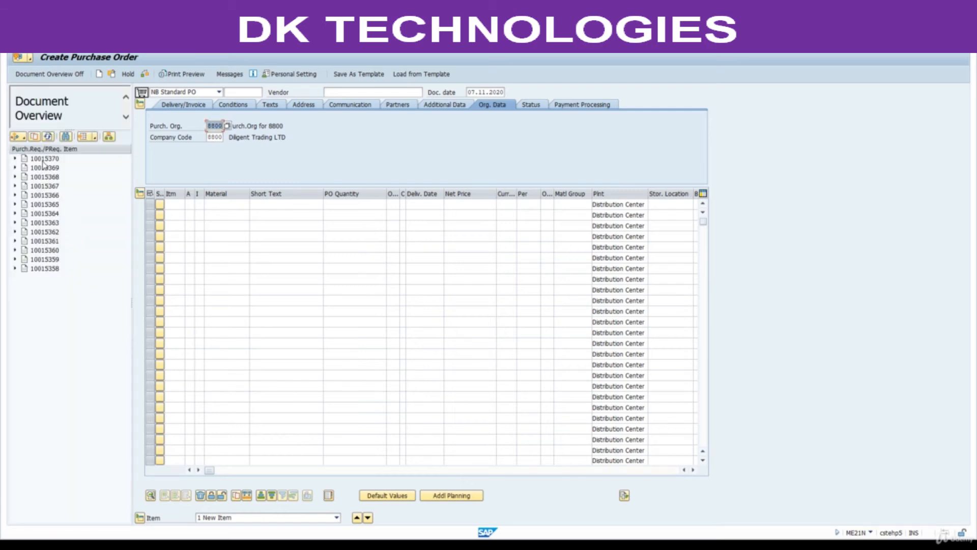
pyautogui.click(45, 159)
pyautogui.click(35, 137)
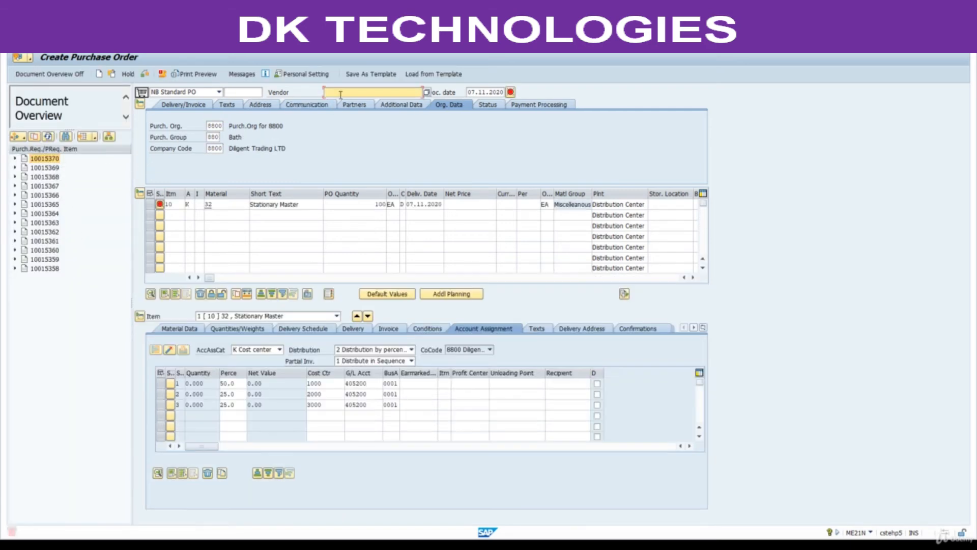
# Enter ABC LTC as the purchase order's vendor and set the Stationary Master item's delivery date to 09.11.2020
pyautogui.click(342, 93)
pyautogui.click(338, 103)
pyautogui.press('Return')
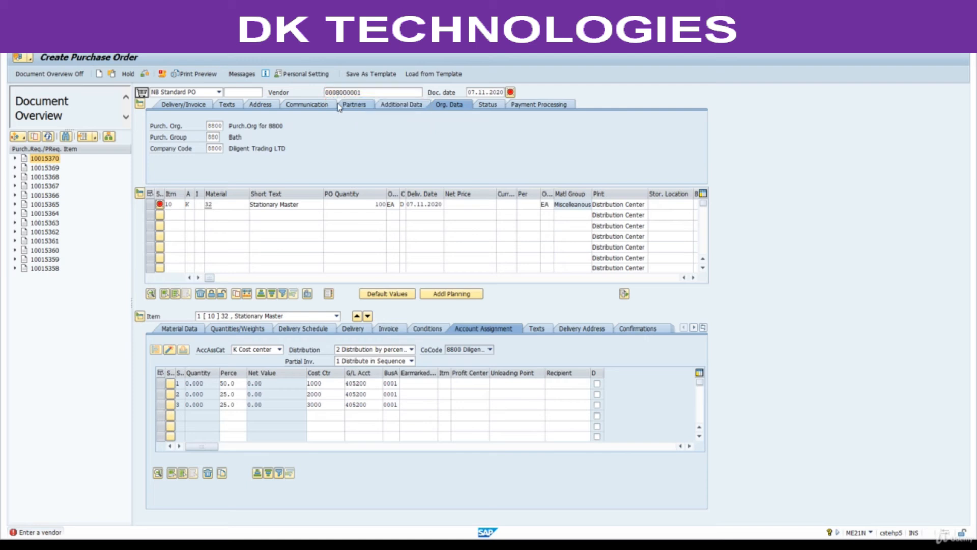
pyautogui.click(411, 205)
pyautogui.write('9')
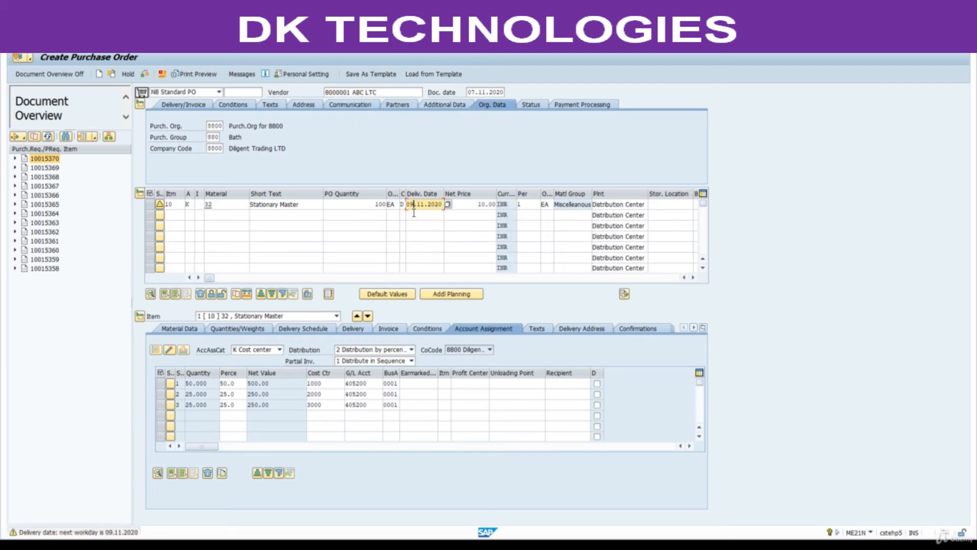
pyautogui.press('Return')
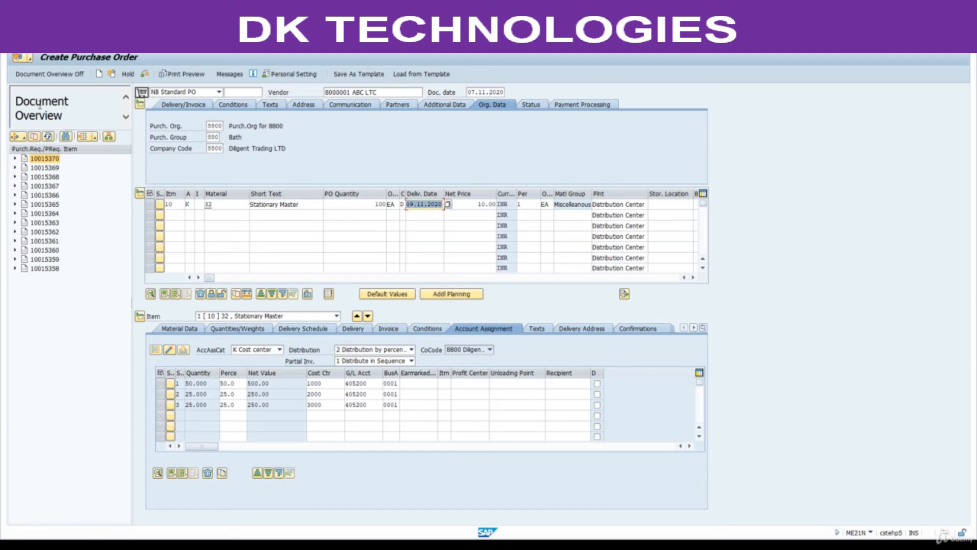
# Hide the document overview, and check and save the purchase order
pyautogui.click(49, 73)
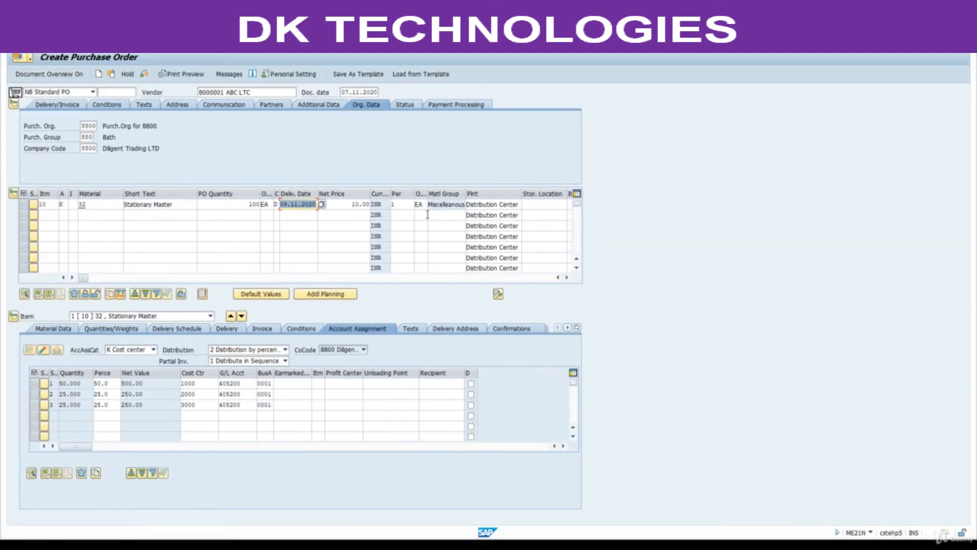
pyautogui.click(347, 206)
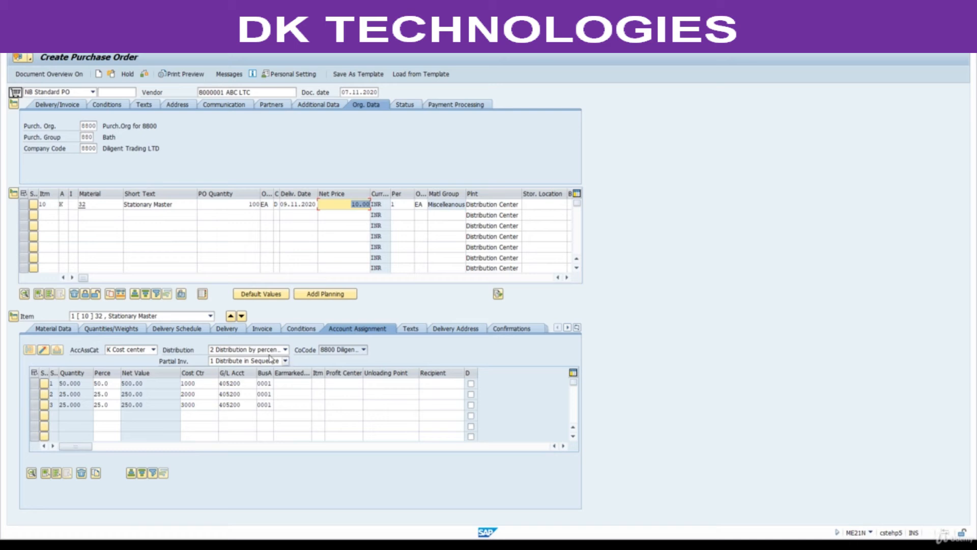
pyautogui.click(144, 77)
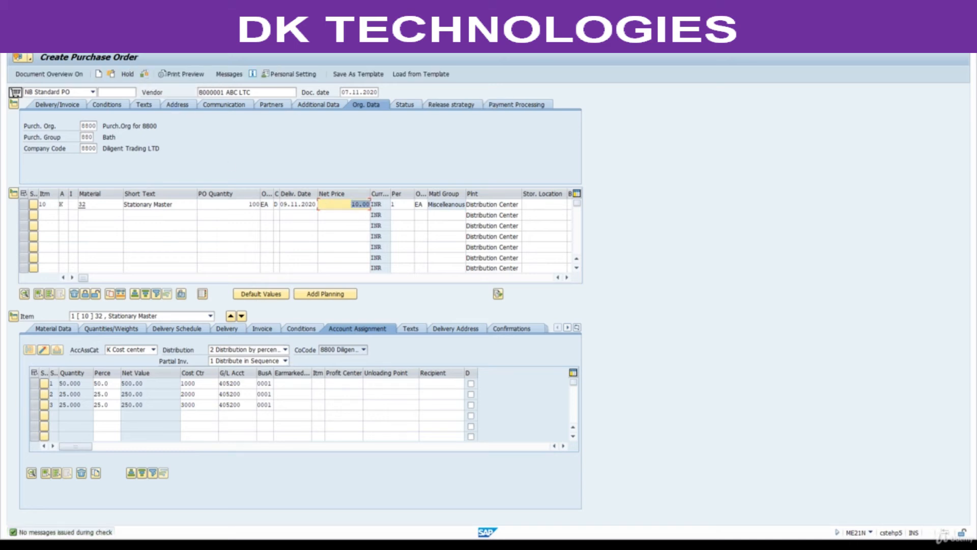
pyautogui.click(128, 43)
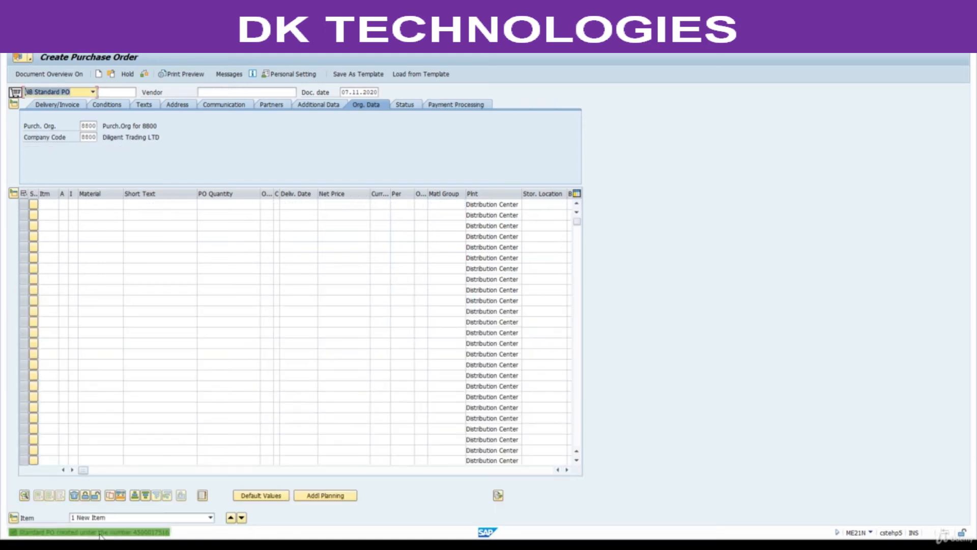
# Copy the purchase order number from the confirmation message into cell Q98 of the Excel Consumables sheet
pyautogui.click(114, 533)
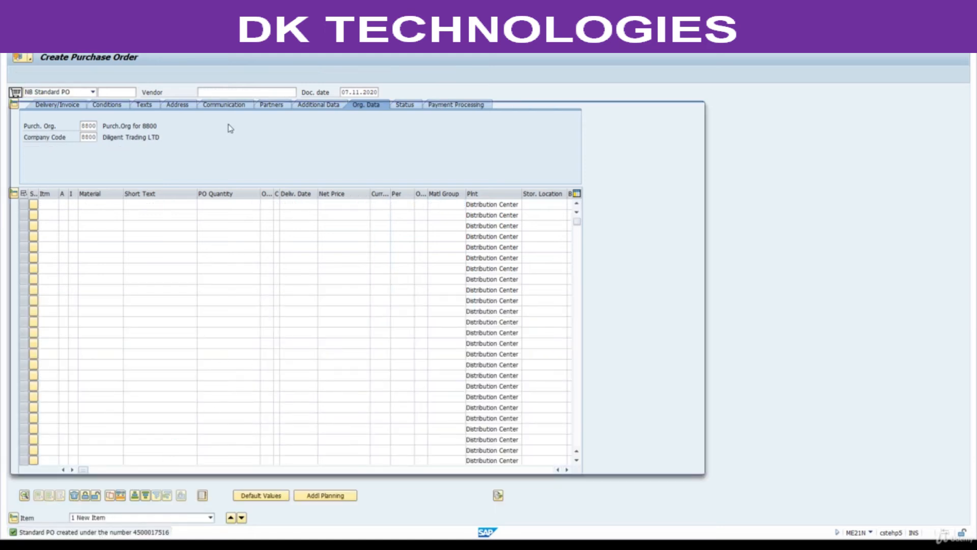
pyautogui.doubleClick(236, 147)
pyautogui.hotkey('ctrl', 'c')
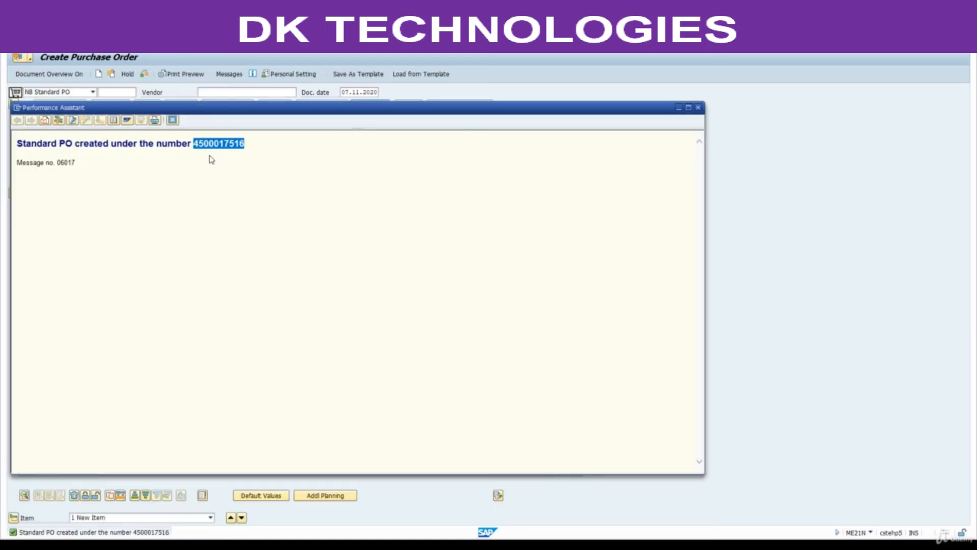
pyautogui.click(172, 120)
pyautogui.click(577, 543)
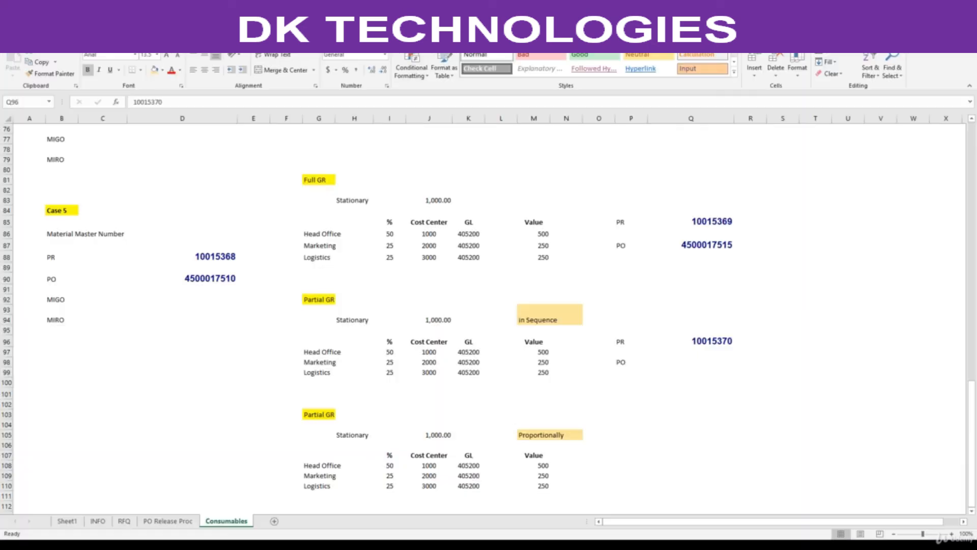
pyautogui.click(708, 361)
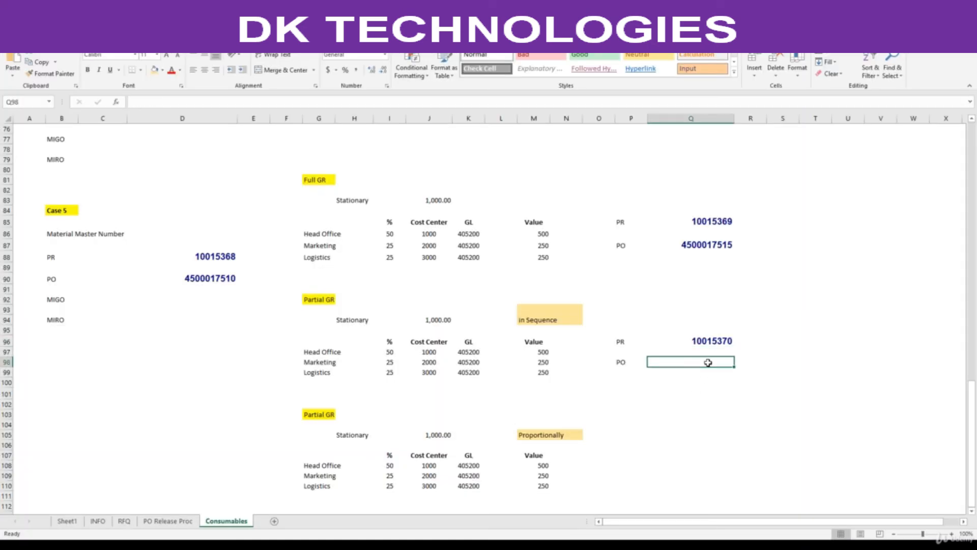
pyautogui.hotkey('ctrl', 'v')
pyautogui.hotkey('ctrl', 'c')
# Open transaction ME29N in SAP and load the new purchase order by its copied number
pyautogui.hotkey('alt', 'Tab')
pyautogui.click(71, 43)
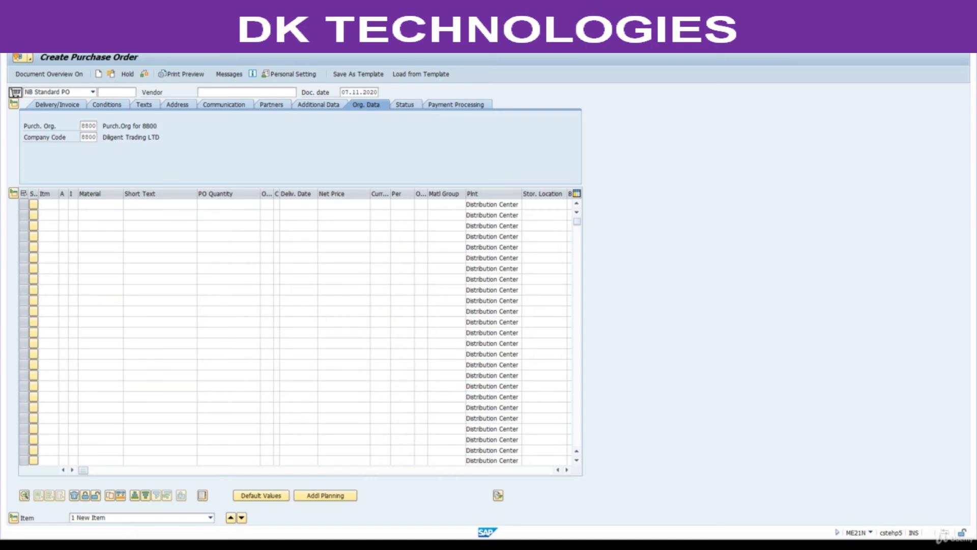
pyautogui.press('Return')
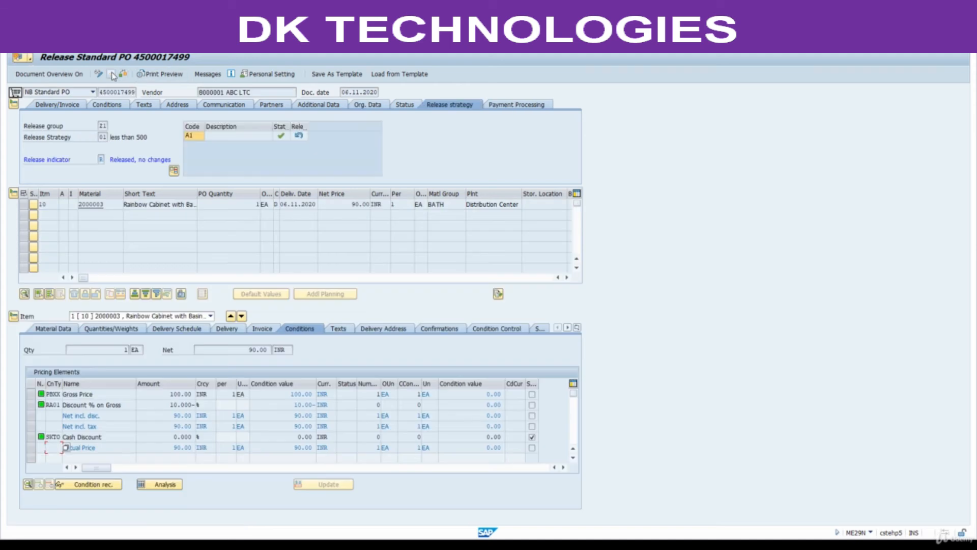
pyautogui.click(111, 74)
pyautogui.hotkey('ctrl', 'v')
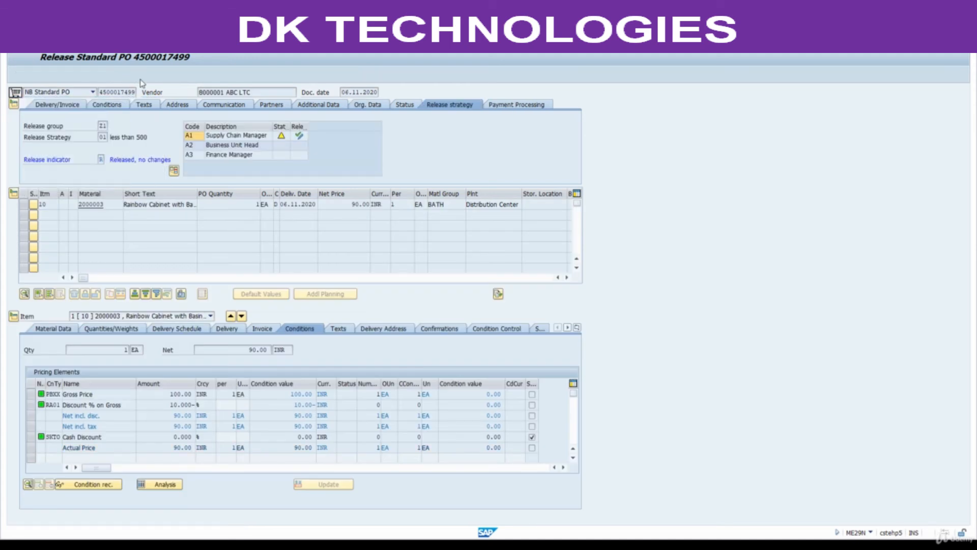
pyautogui.press('Return')
# Release the purchase order for codes A1, A2 and A3, and save it
pyautogui.click(300, 136)
pyautogui.click(300, 145)
pyautogui.click(298, 155)
pyautogui.hotkey('ctrl', 's')
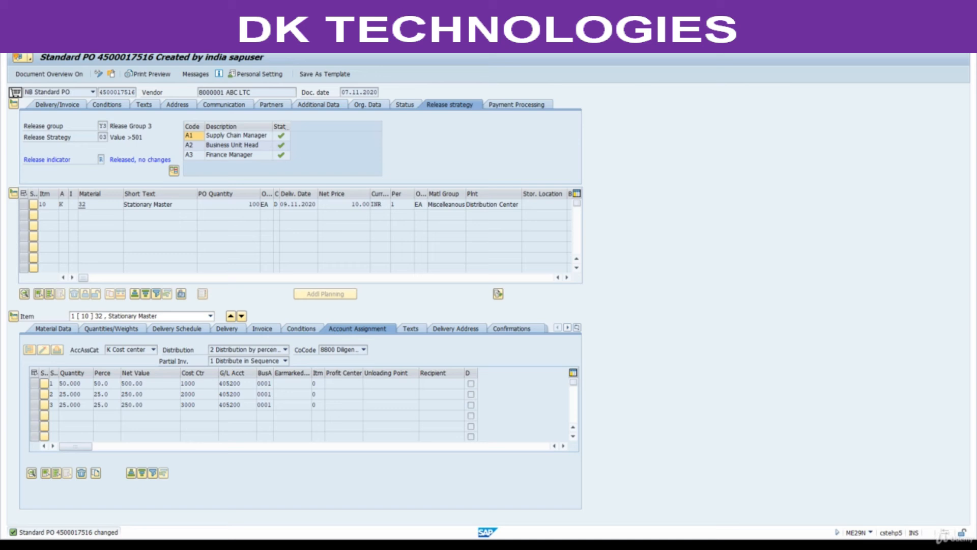
# Review the Partial Goods Receipt entry under Case 5 in the PDF guide and return to SAP
pyautogui.click(576, 545)
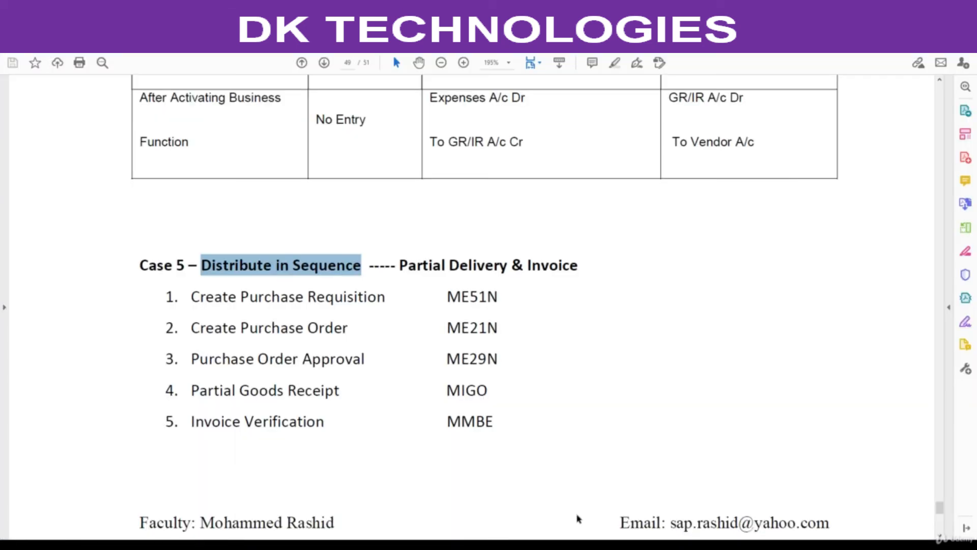
pyautogui.moveTo(192, 393); pyautogui.dragTo(340, 392)
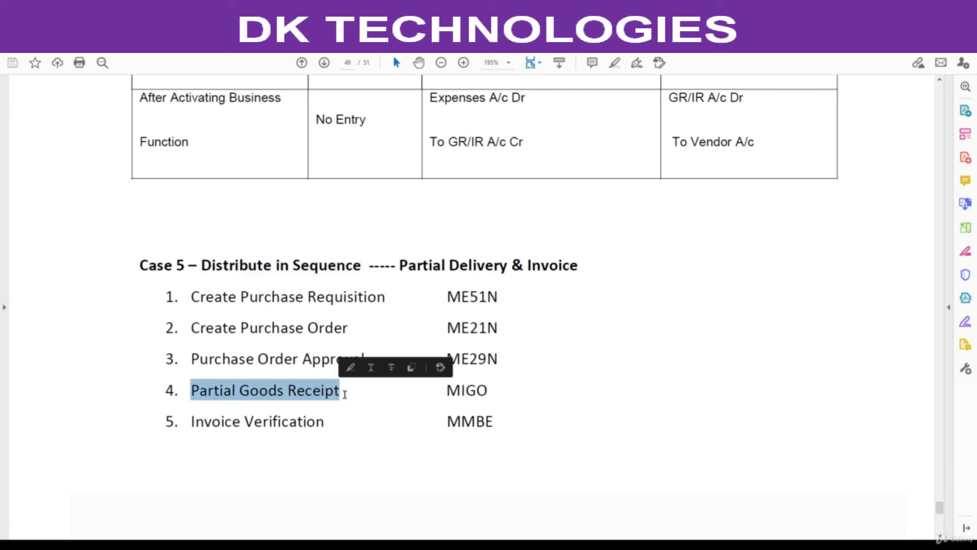
pyautogui.hotkey('alt', 'Tab')
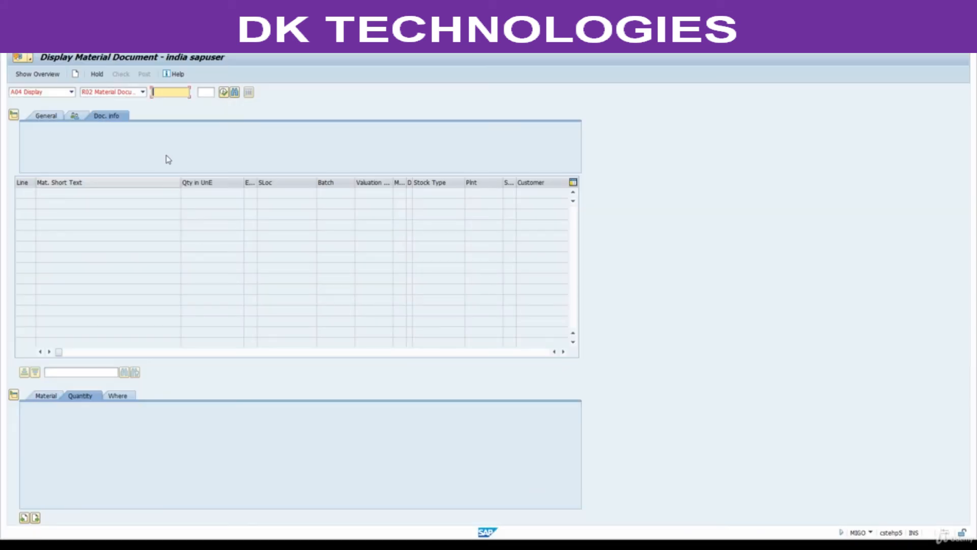
# Set the MIGO transaction to A01 Goods Receipt and load the purchase order by its copied number
pyautogui.click(69, 92)
pyautogui.click(37, 118)
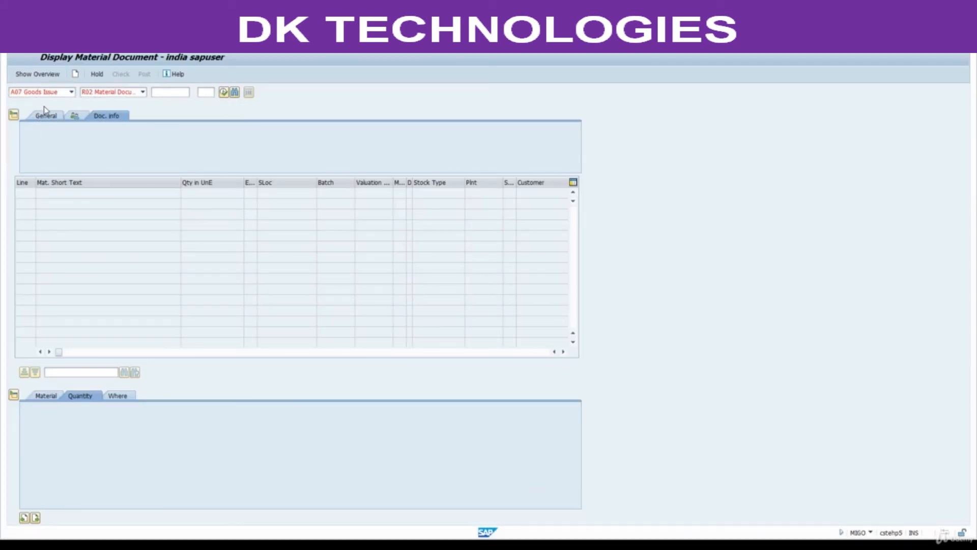
pyautogui.click(51, 92)
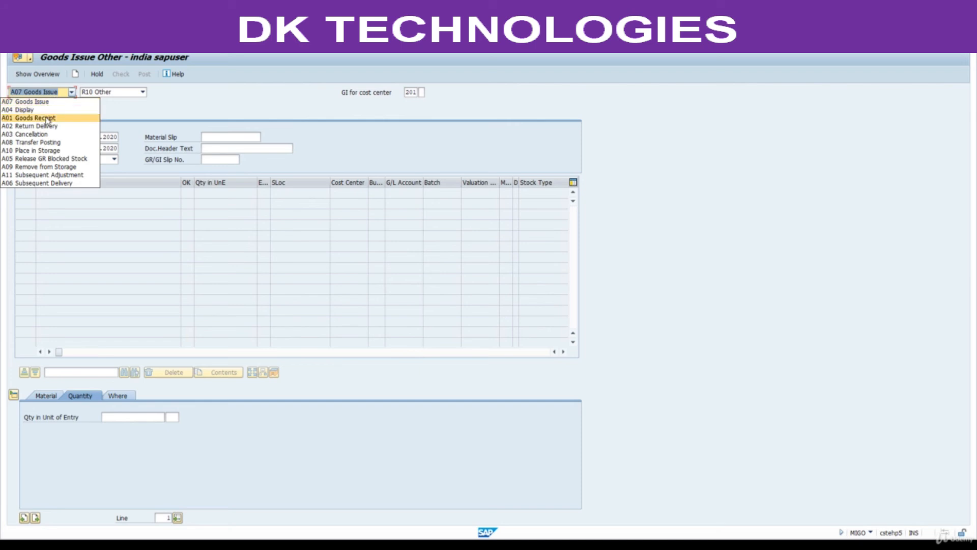
pyautogui.click(46, 118)
pyautogui.hotkey('ctrl', 'v')
pyautogui.press('Return')
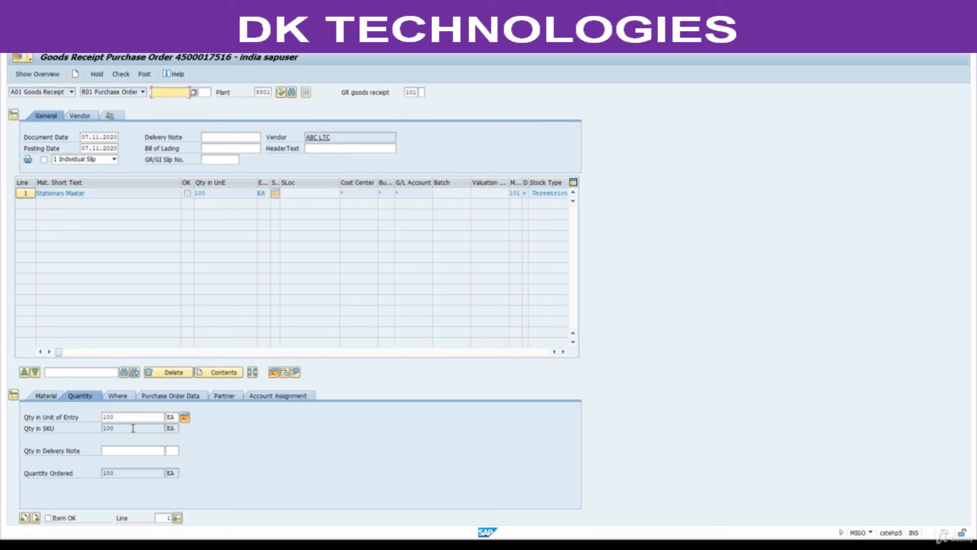
# Set the stationery item's quantity in unit of entry to 70 and mark the item as OK
pyautogui.doubleClick(114, 418)
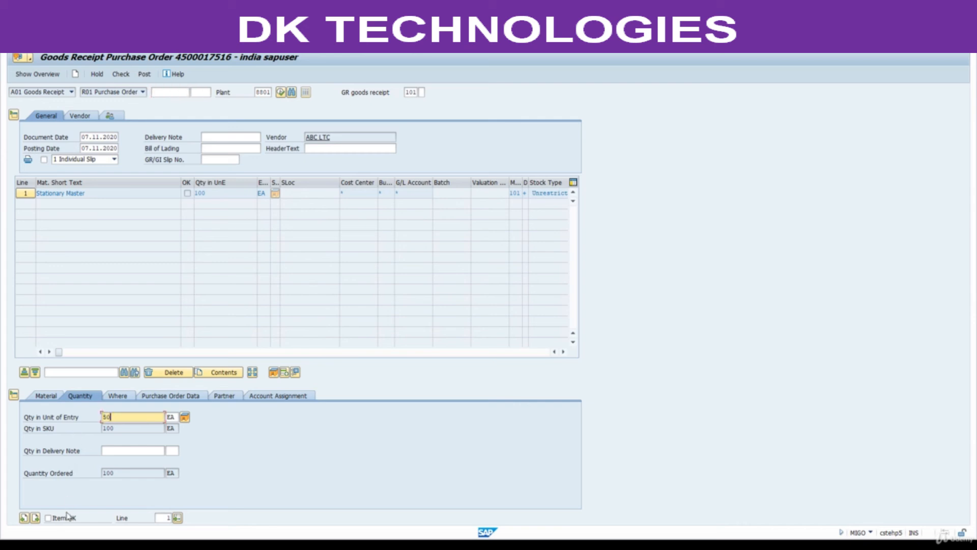
pyautogui.click(63, 518)
pyautogui.press('Return')
# Check the goods receipt, accept the message log, and post the receipt
pyautogui.click(120, 74)
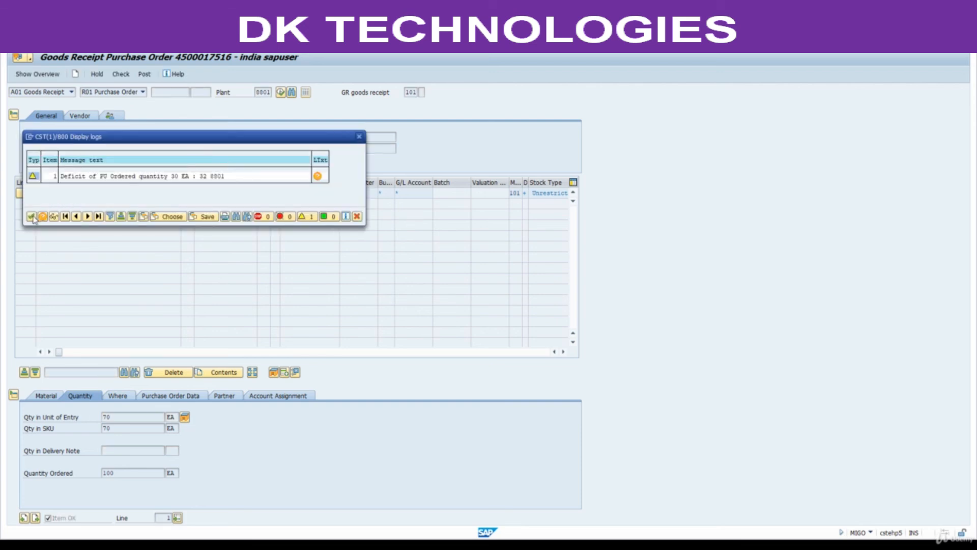
pyautogui.click(31, 217)
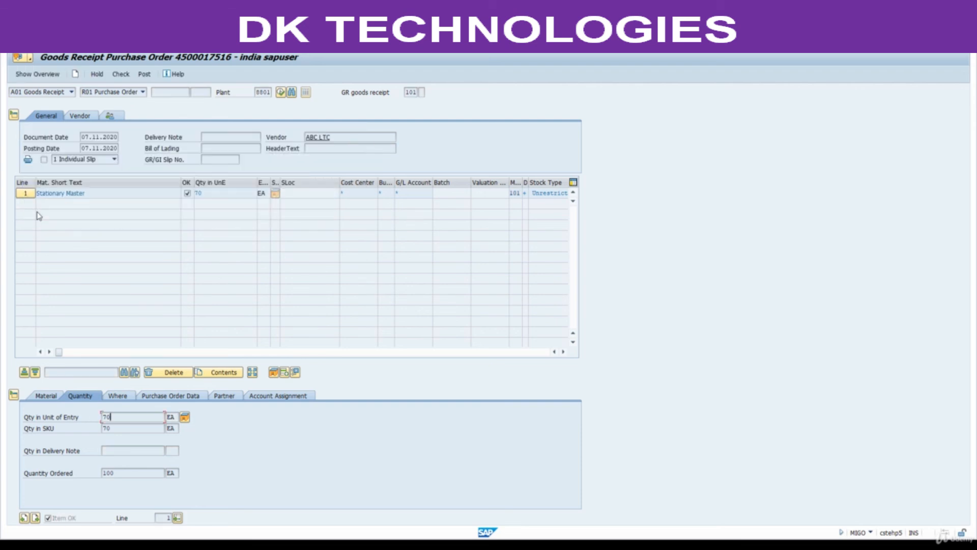
pyautogui.click(145, 74)
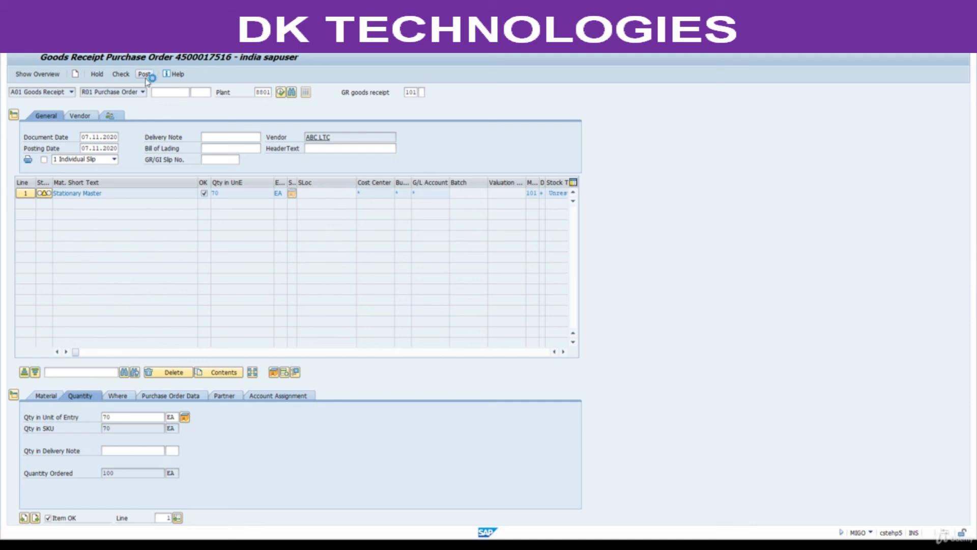
# Switch MIGO to A04 Display, load the posted material document, and show its document information
pyautogui.click(72, 92)
pyautogui.click(54, 118)
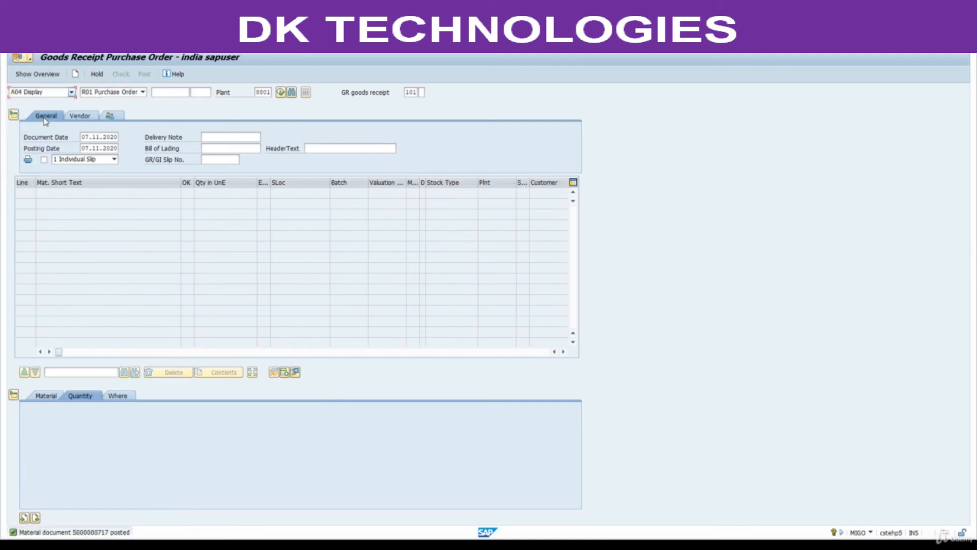
pyautogui.press('Return')
pyautogui.click(147, 117)
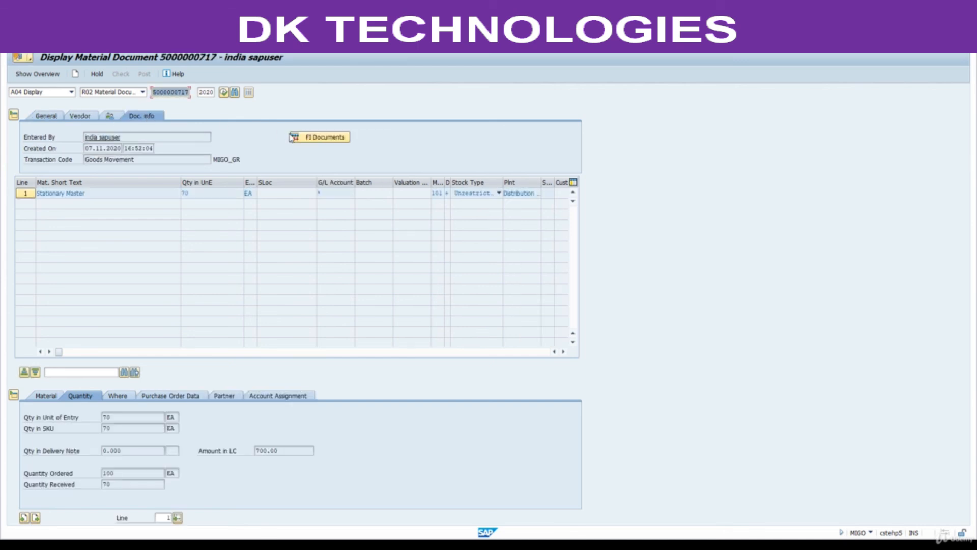
# Open the receipt's accounting document and examine the stationery expense lines for cost centers 1000 and 2000
pyautogui.click(304, 140)
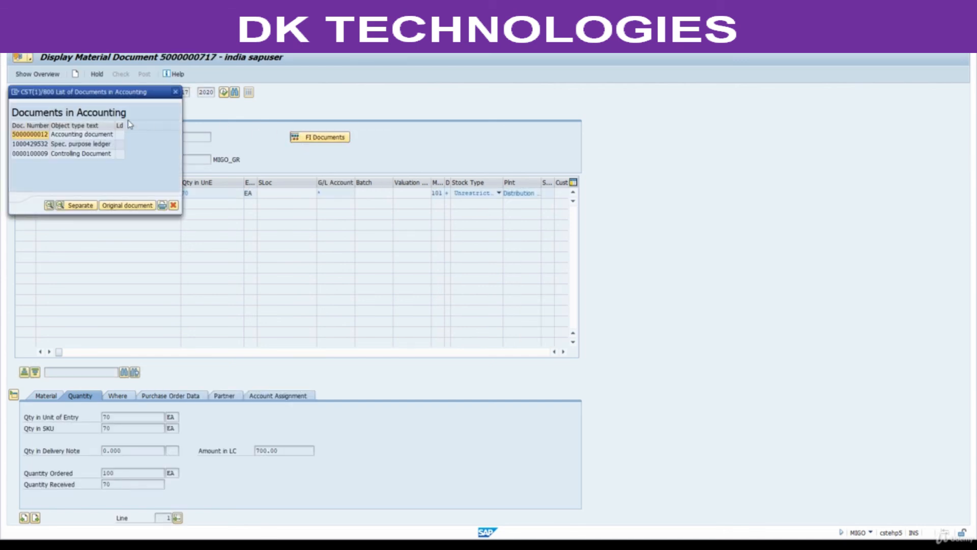
pyautogui.doubleClick(84, 136)
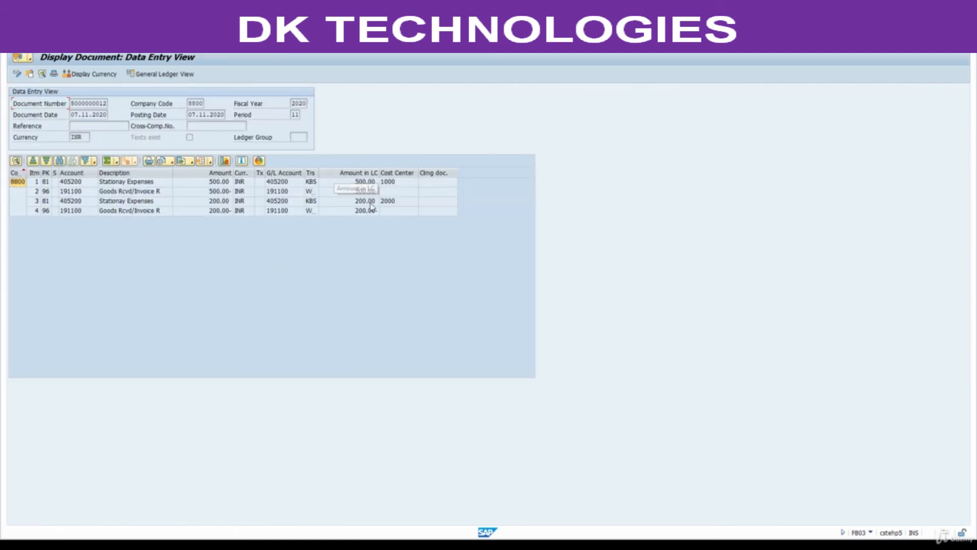
pyautogui.click(388, 183)
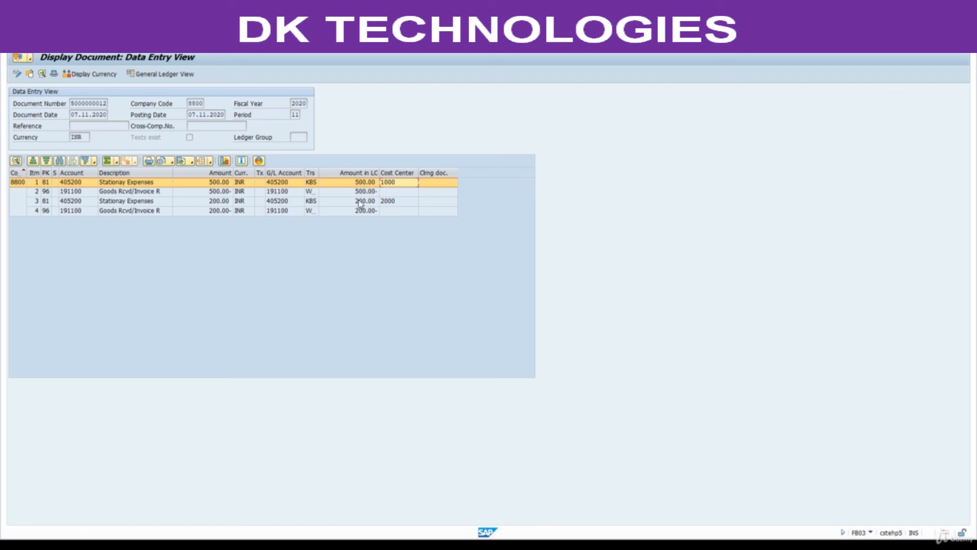
pyautogui.click(360, 202)
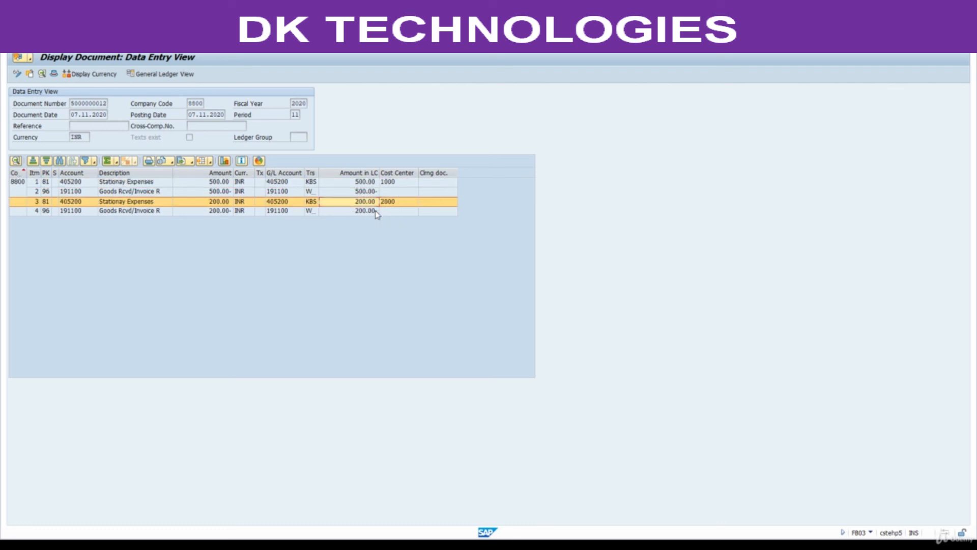
# Switch to the Excel Consumables sheet and compare the in Sequence and Proportionally partial GR cases
pyautogui.click(563, 545)
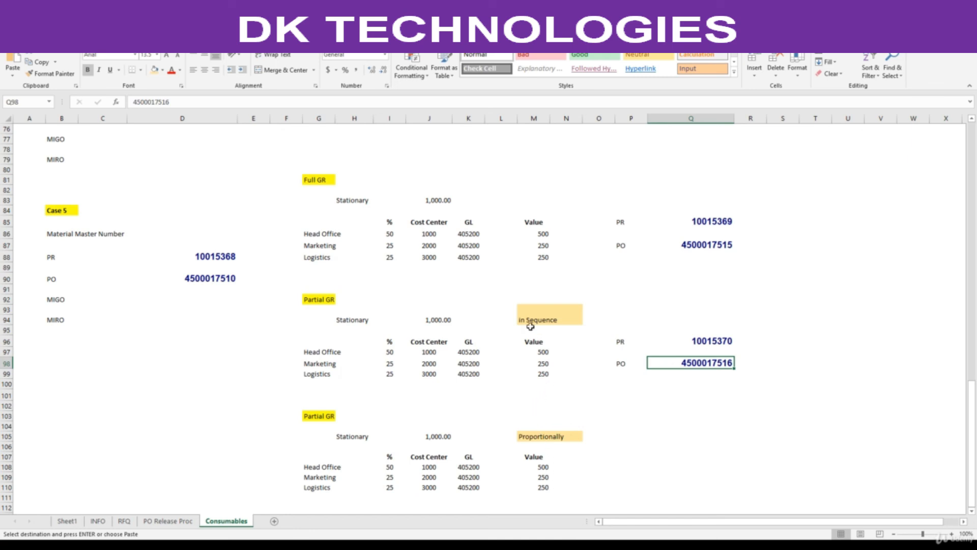
pyautogui.moveTo(521, 318); pyautogui.dragTo(563, 317)
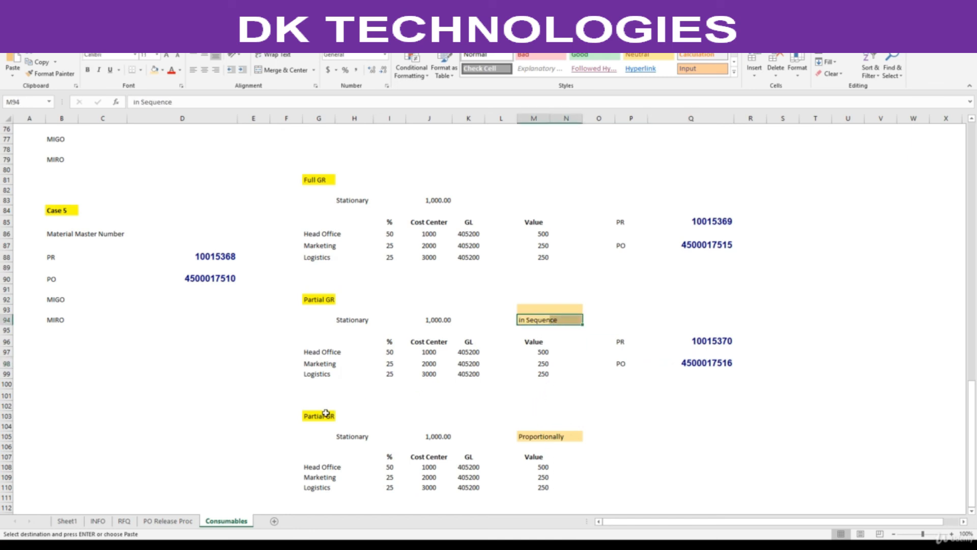
pyautogui.click(527, 437)
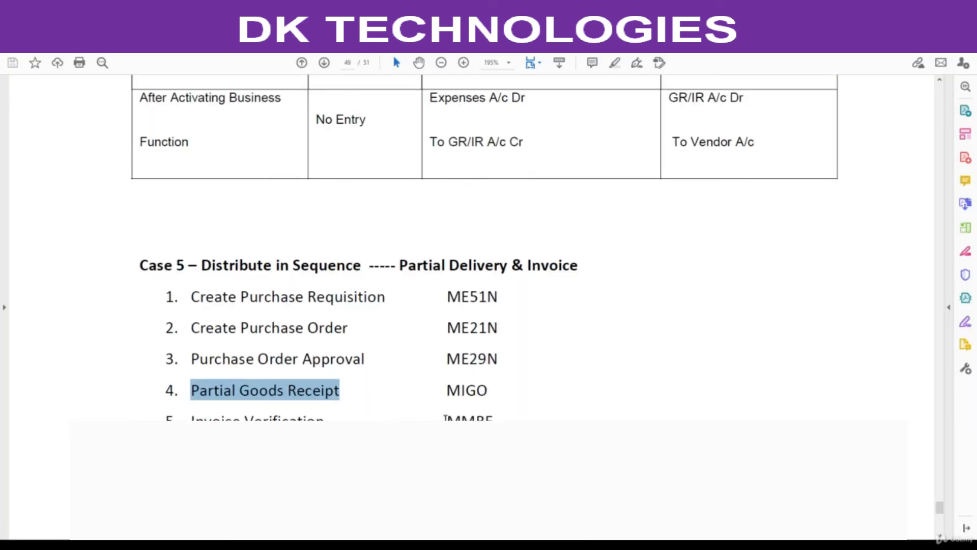
# Review the Invoice Verification transaction codes under Case 5 and Case 6 in the PDF guide
pyautogui.scroll(-3, 445, 402)
pyautogui.moveTo(448, 348); pyautogui.dragTo(494, 348)
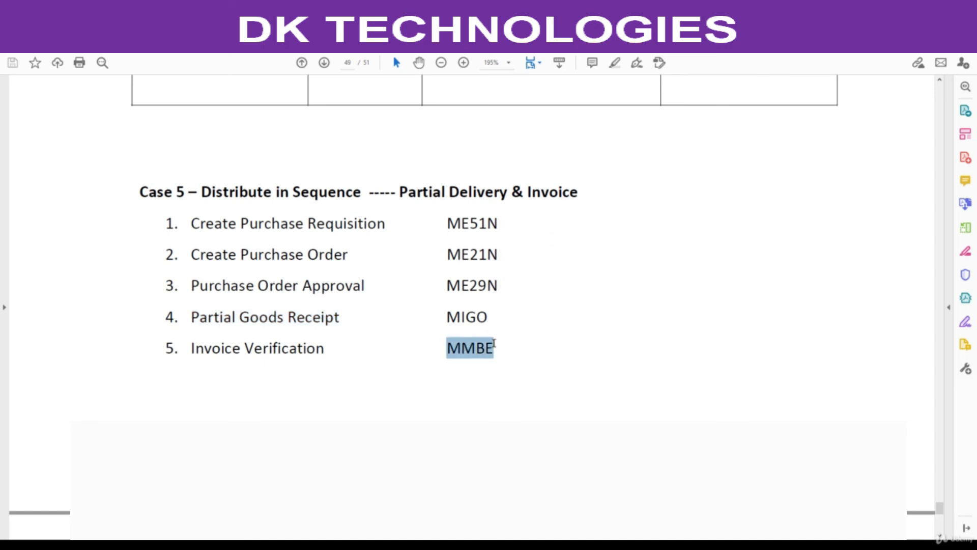
pyautogui.scroll(-4, 431, 378)
pyautogui.scroll(-9, 431, 379)
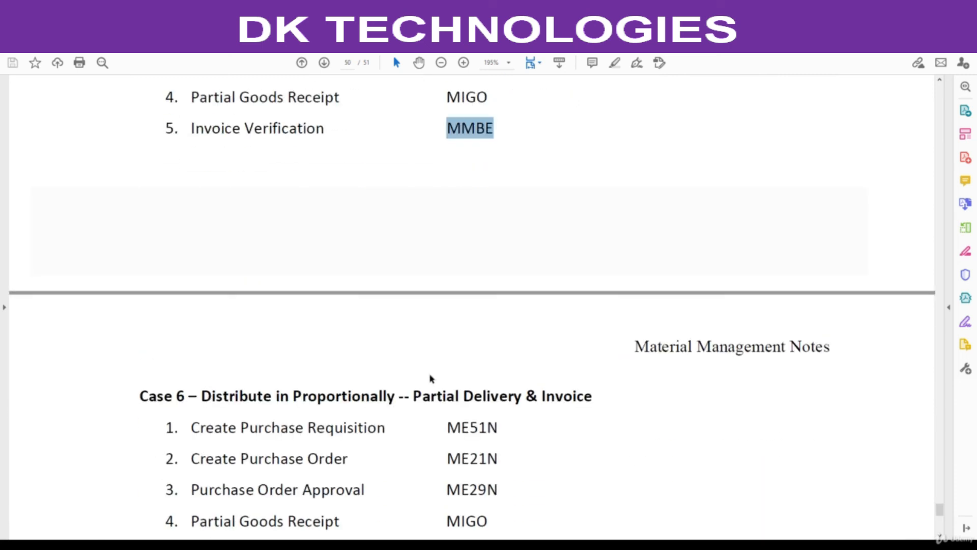
pyautogui.moveTo(448, 455); pyautogui.dragTo(486, 456)
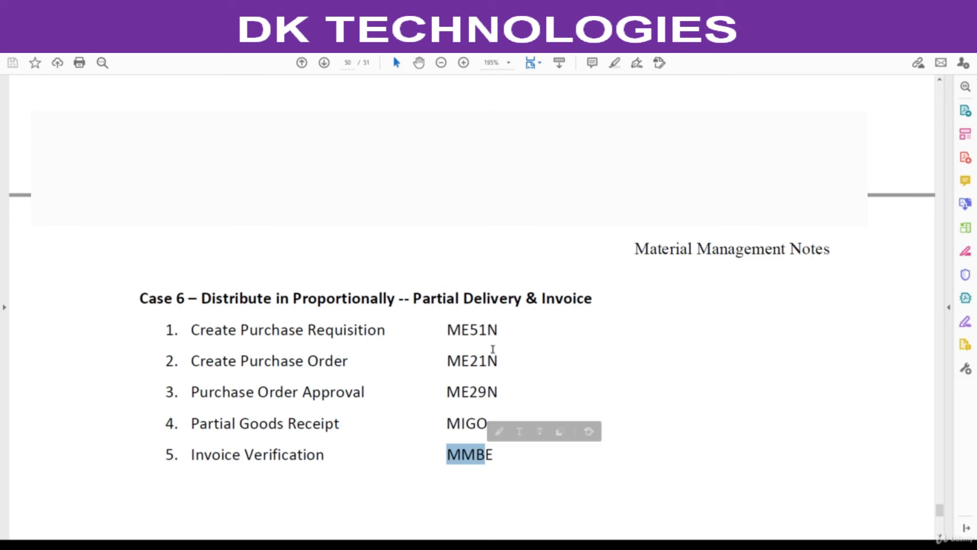